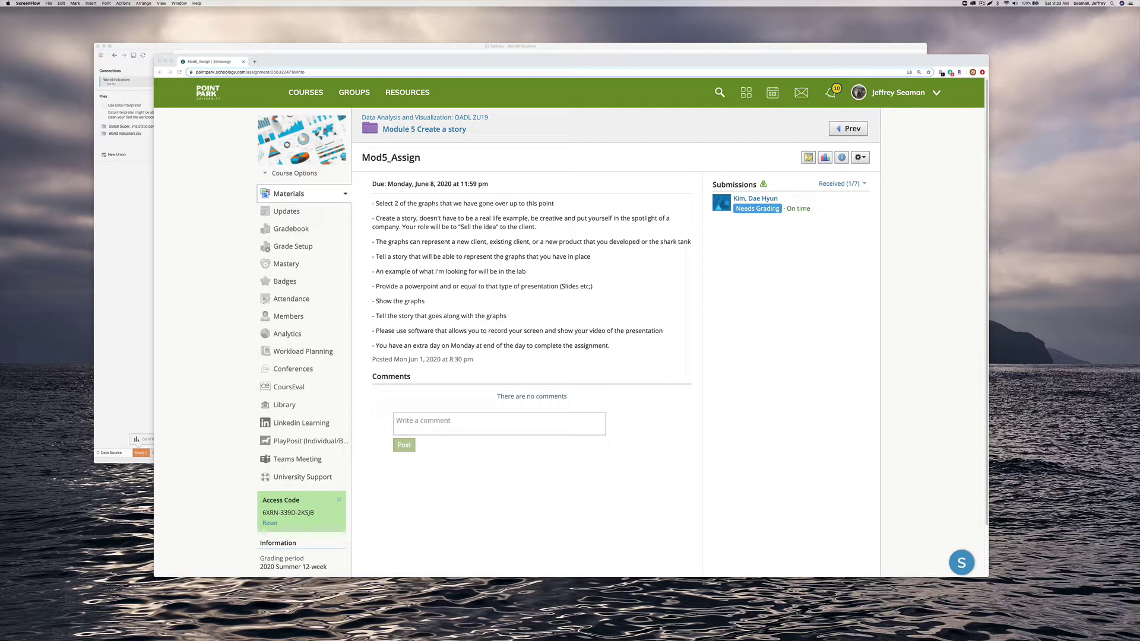
Switch to Xcode and examine the FamilyHouse storyboard screens and the linens view controller code, then minimize the project window
key("super+Tab")
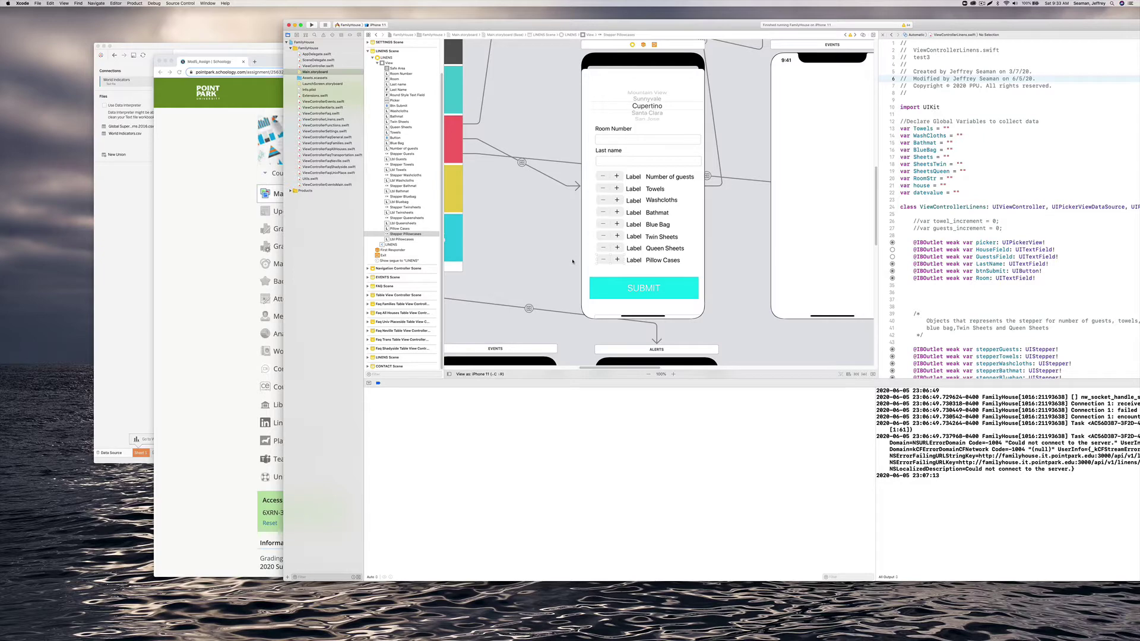
left_click_drag(612, 366, 562, 370)
scroll(657, 255, "up", 1)
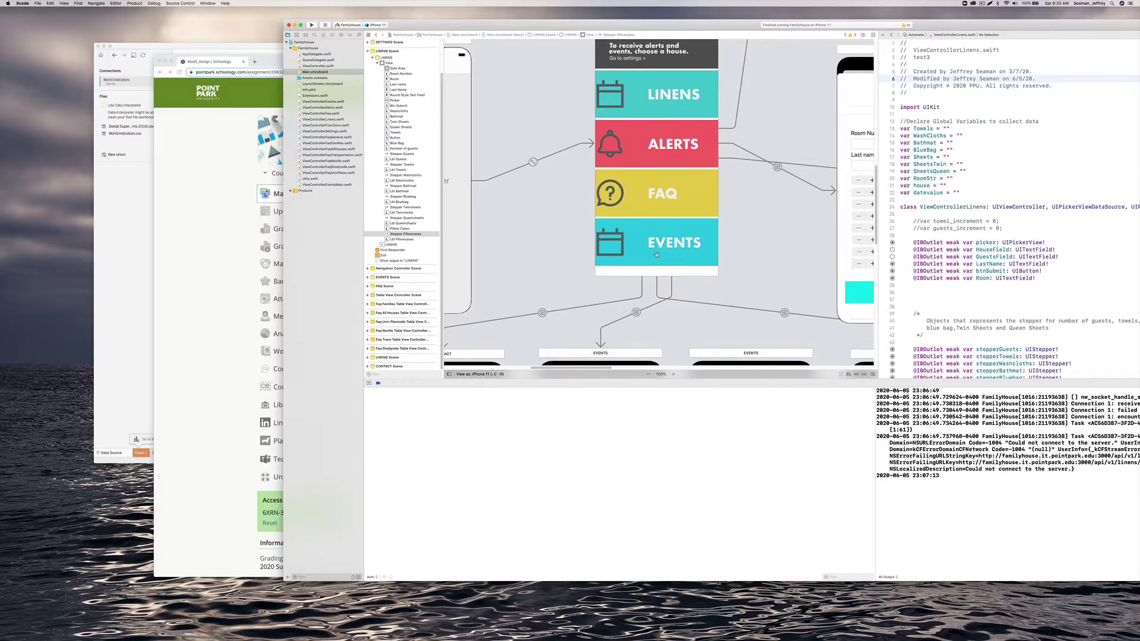
scroll(1001, 242, "down", 10)
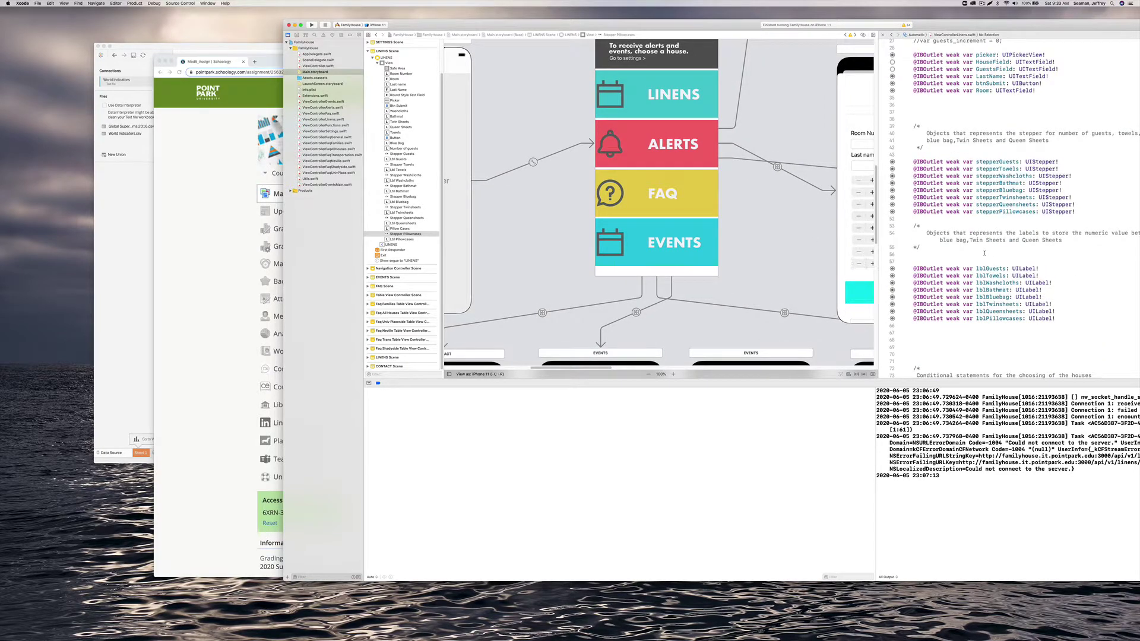
scroll(805, 202, "up", 6)
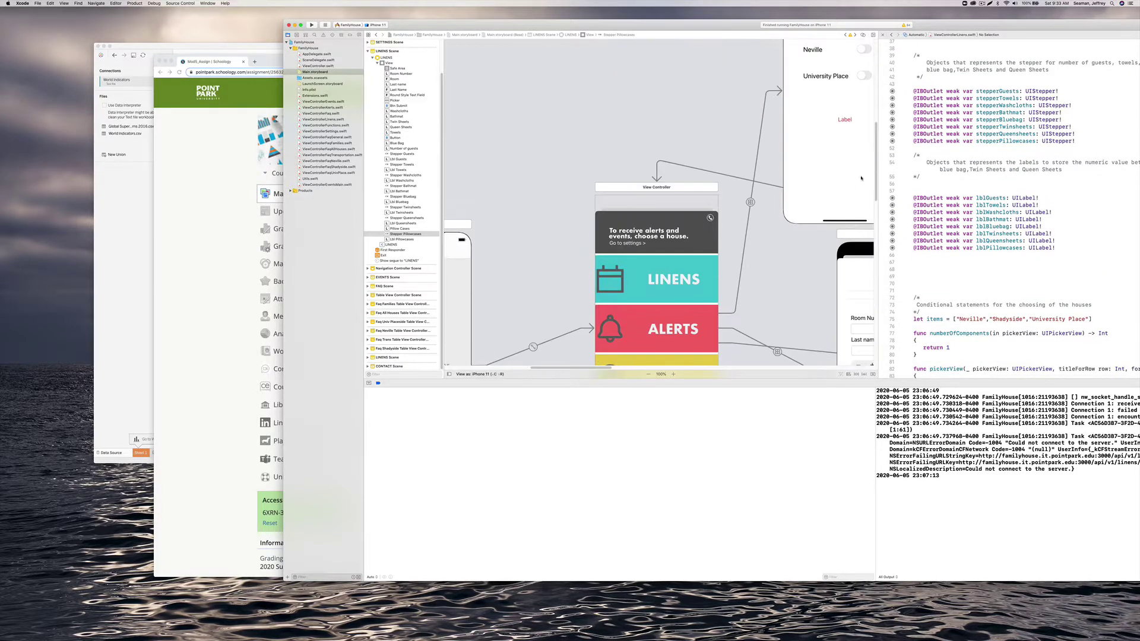
scroll(805, 203, "up", 2)
scroll(776, 221, "down", 3)
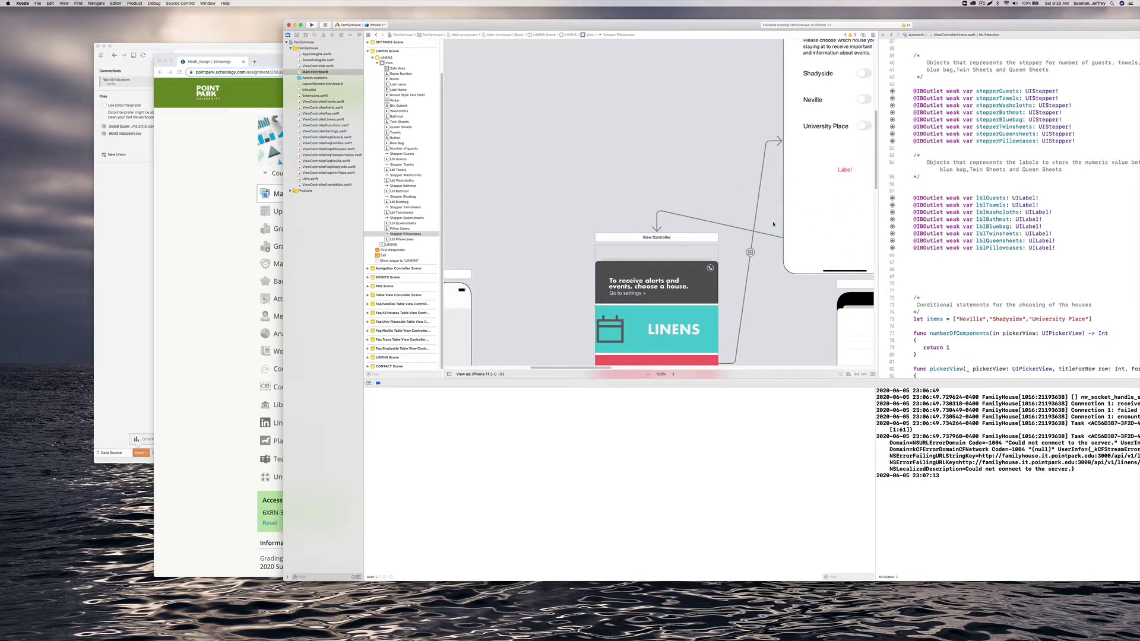
scroll(772, 224, "down", 4)
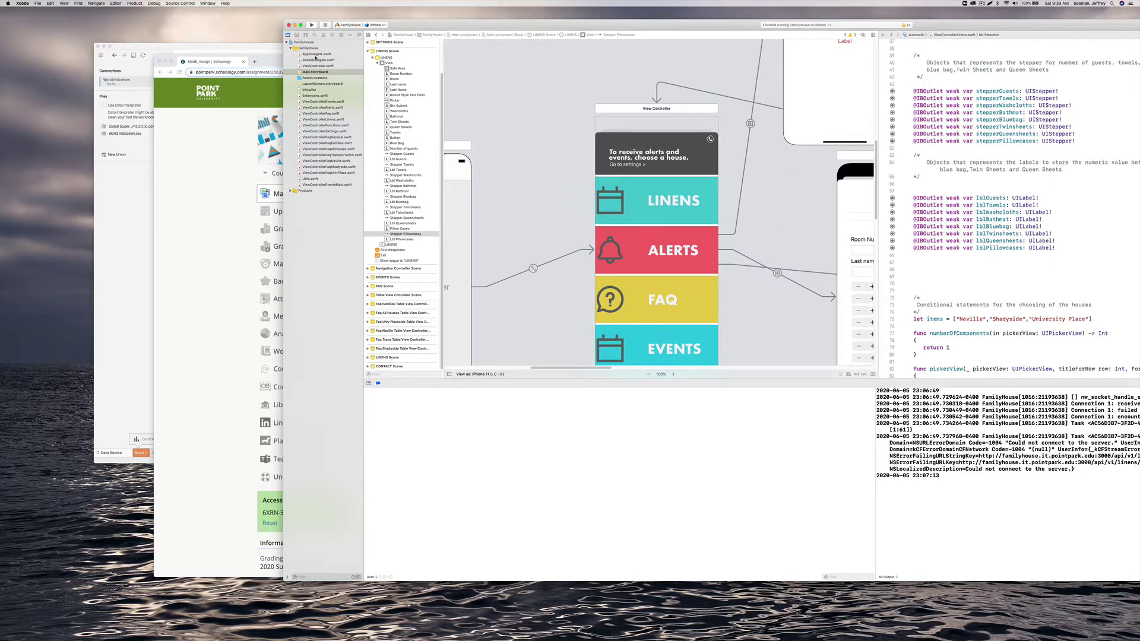
left_click(295, 25)
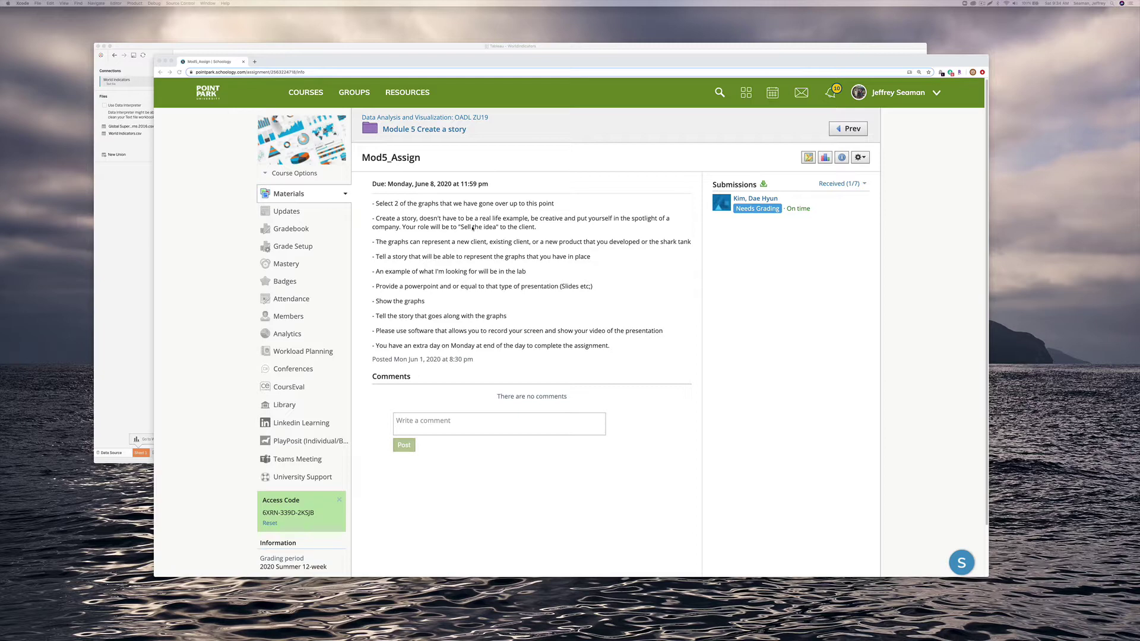
Switch from the assignment page to Tableau and review the rows and columns of the World Indicators data source
scroll(357, 220, "down", 1)
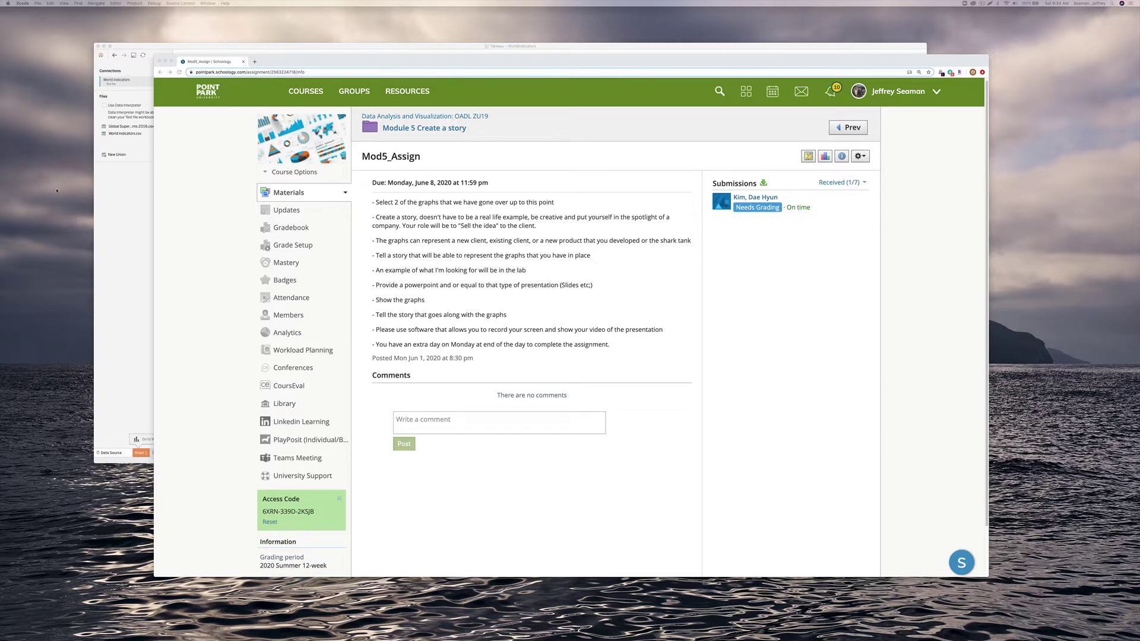
left_click(116, 195)
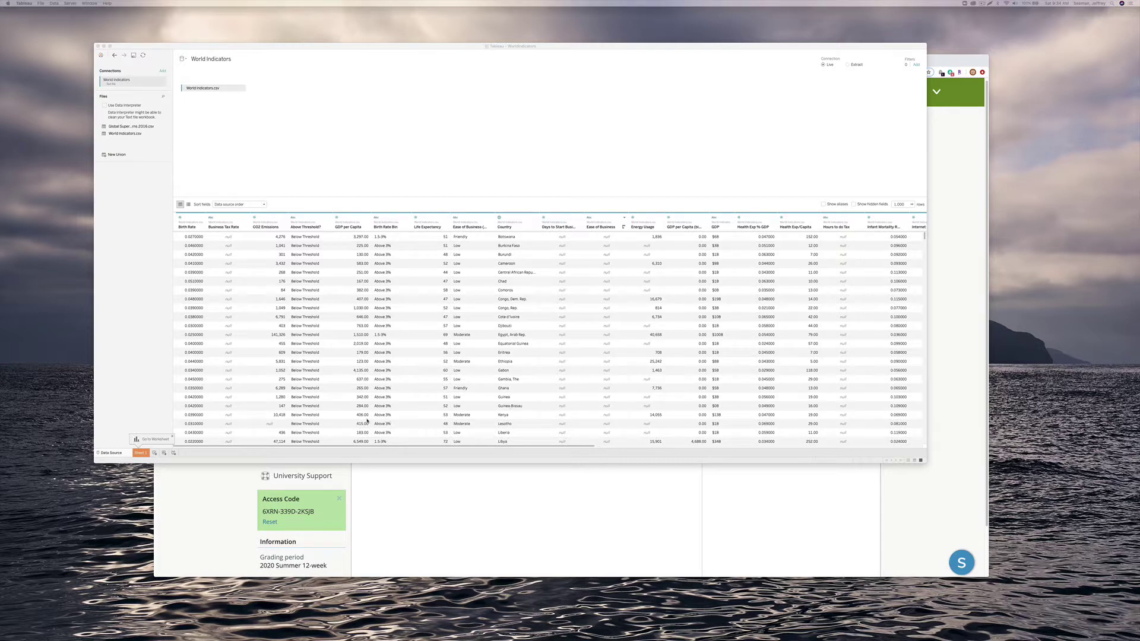
scroll(216, 302, "down", 5)
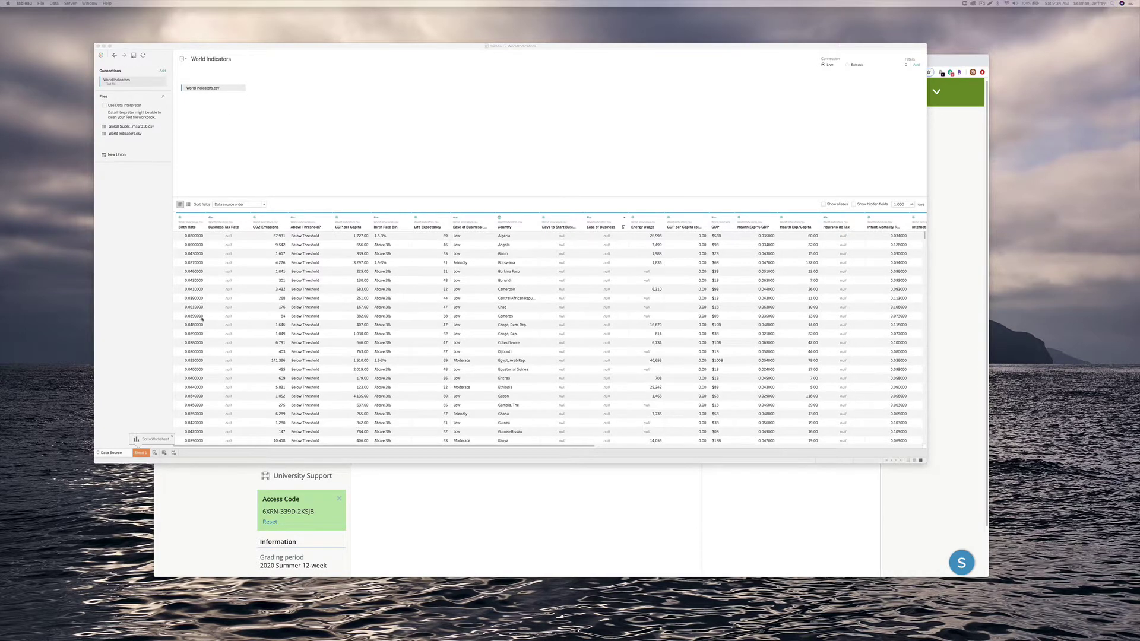
scroll(211, 345, "down", 10)
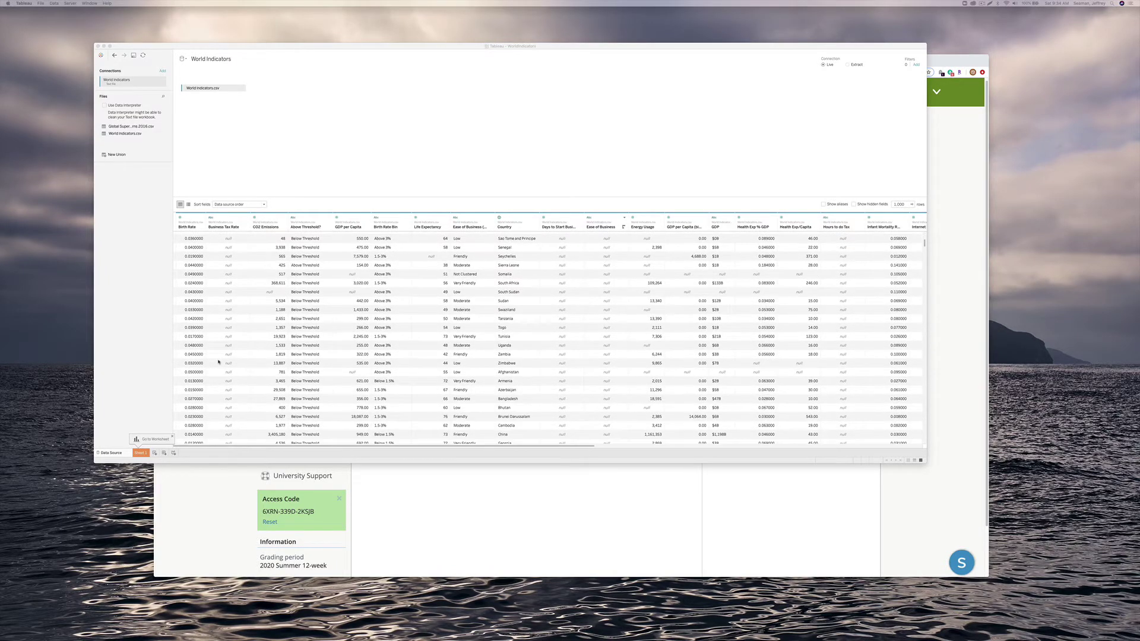
scroll(219, 367, "down", 10)
scroll(219, 366, "right", 3)
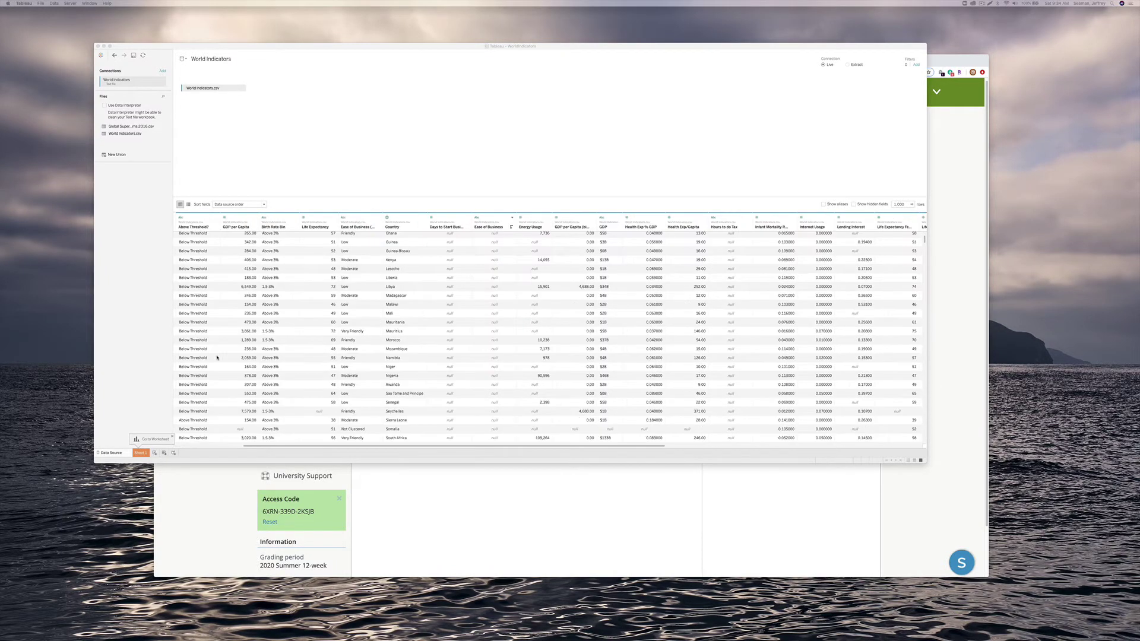
scroll(217, 357, "up", 10)
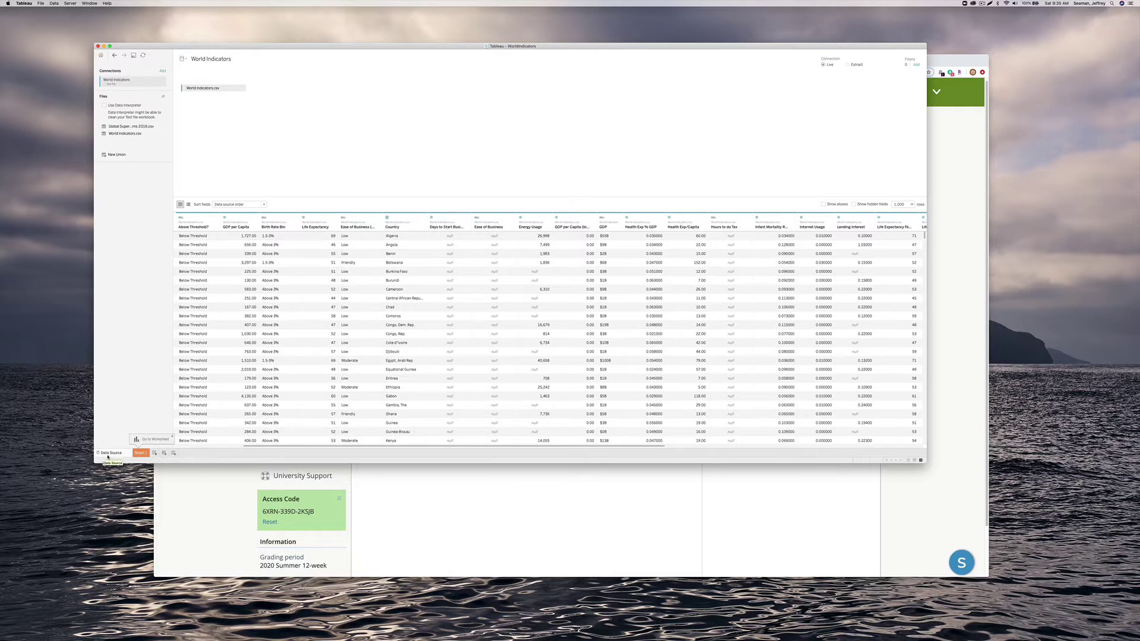
Create a new worksheet and set its title to "My Ancestry Roots"
left_click(154, 453)
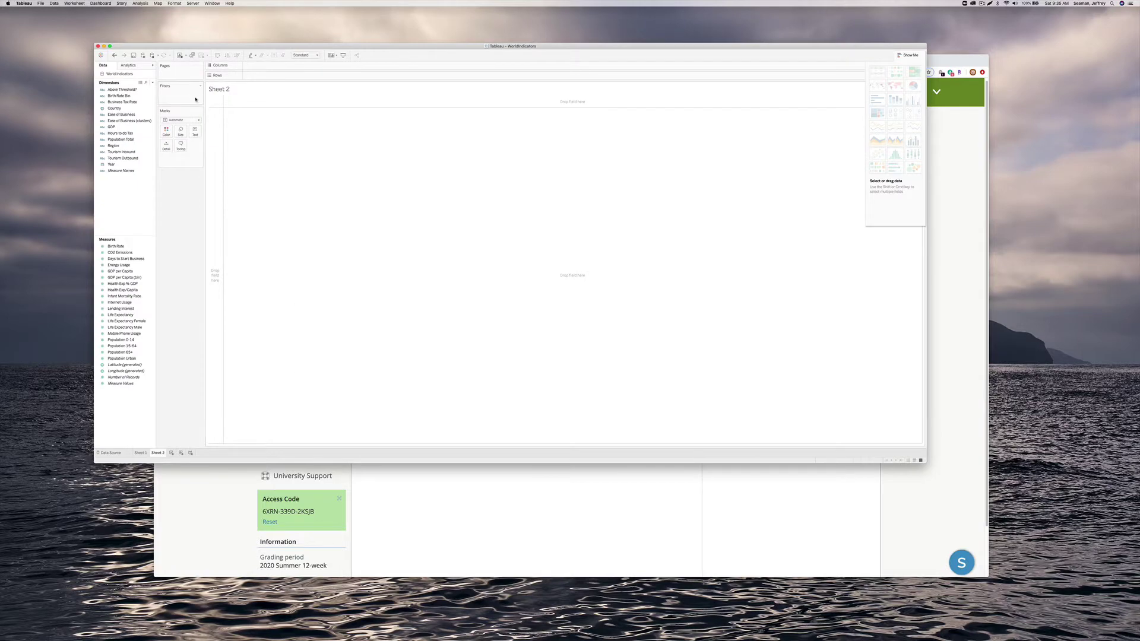
double_click(225, 90)
triple_click(378, 195)
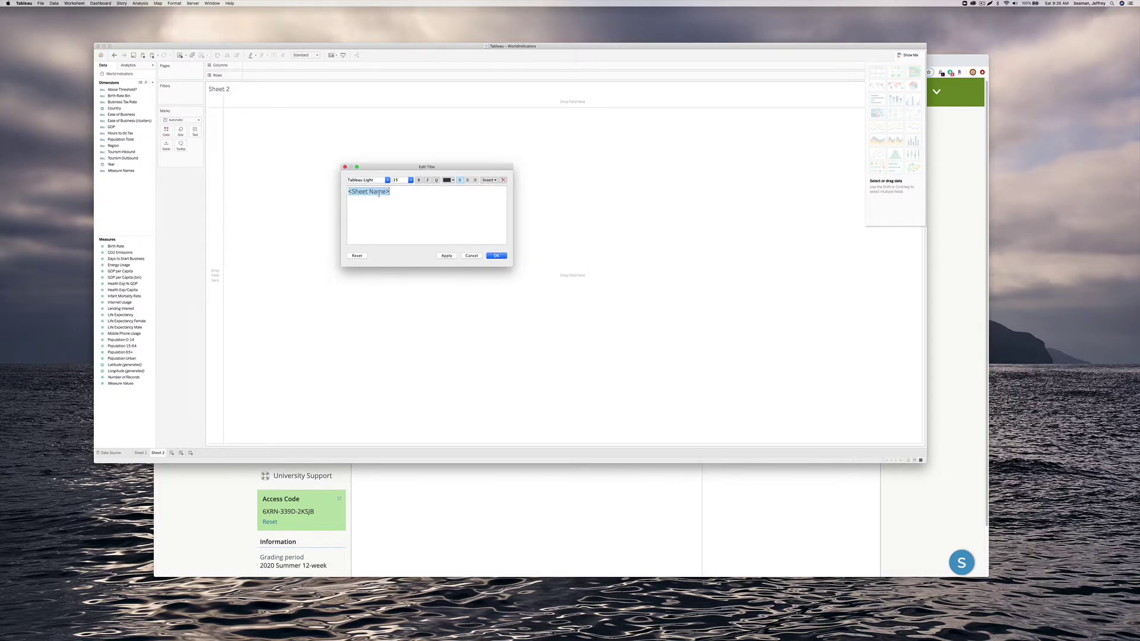
type("N")
key("BackSpace")
type("My Ancestry Roots")
left_click(497, 256)
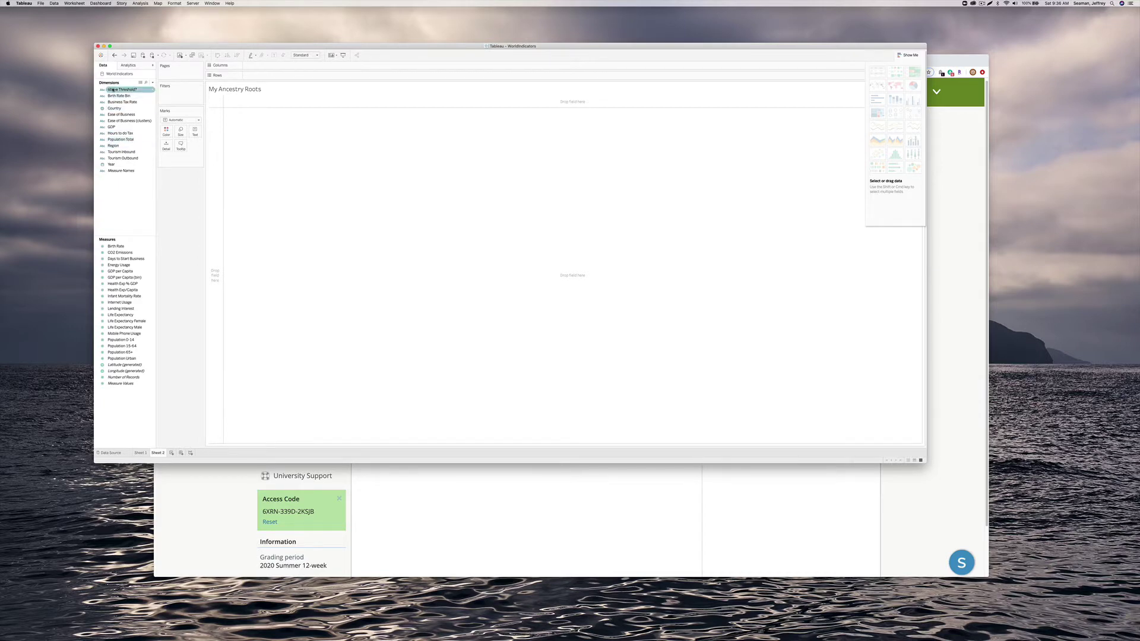
Add the Country dimension to the blank worksheet view to plot the countries on a world map
left_click(124, 171)
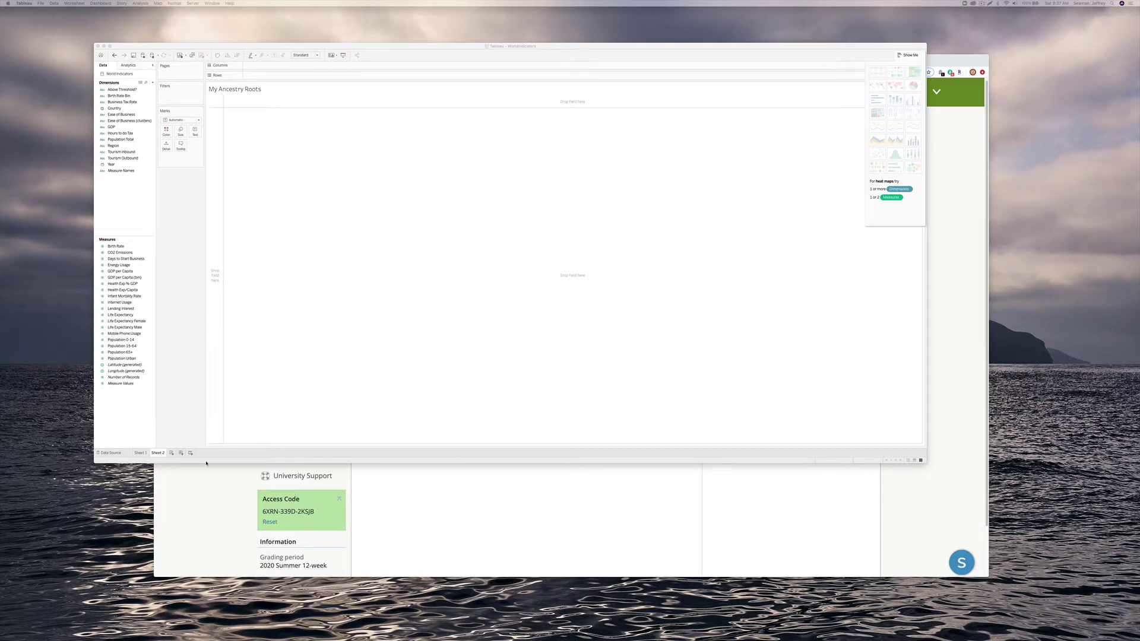
left_click_drag(185, 56, 175, 88)
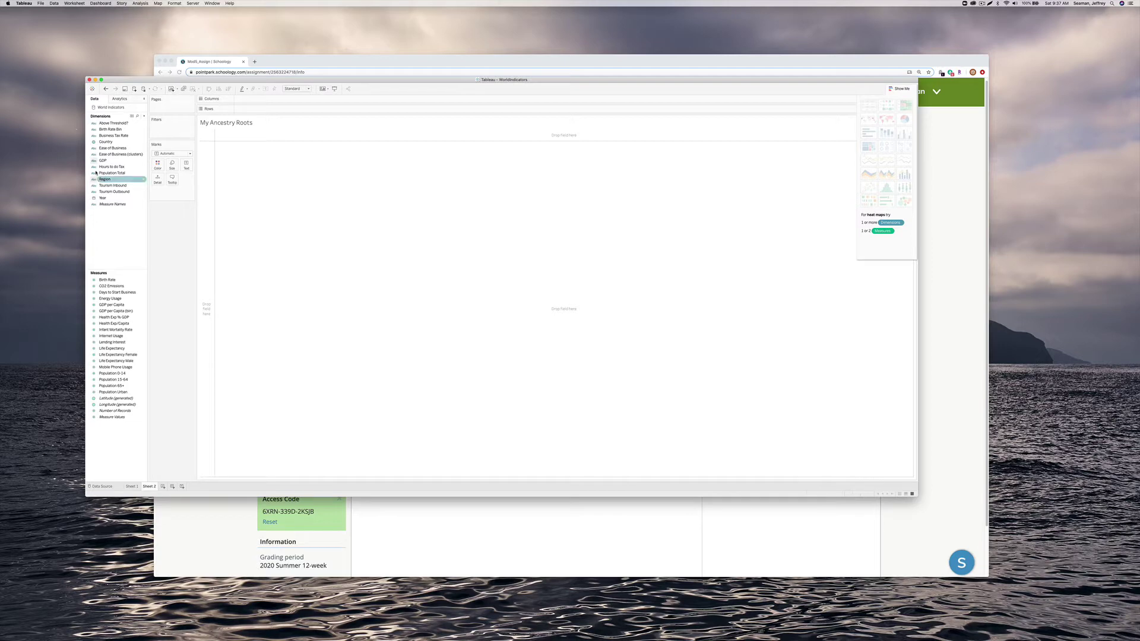
left_click(111, 285)
left_click(100, 323)
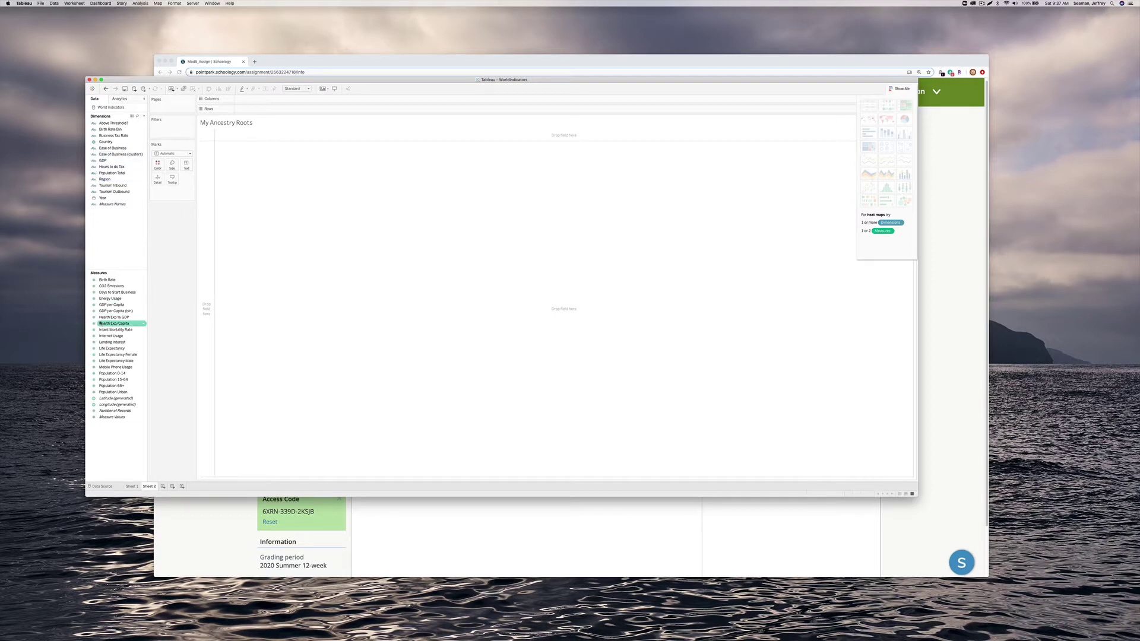
left_click(99, 320)
left_click(107, 130)
left_click_drag(105, 142, 227, 152)
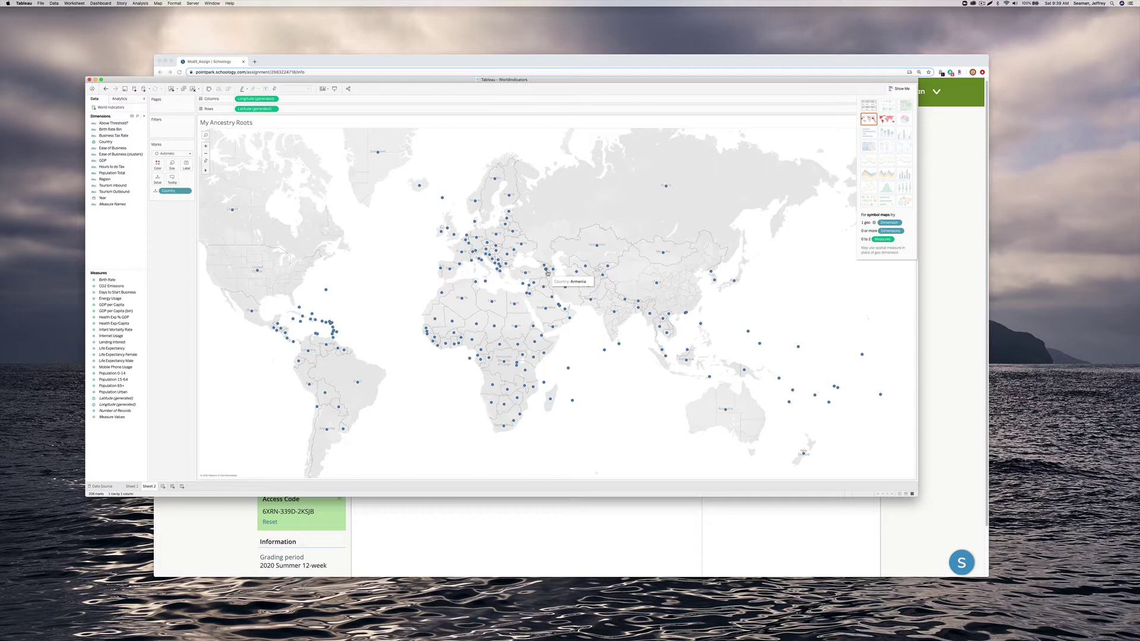
Add the Population 65+ measure to the map so that it sizes the country marks
mouse_move(257, 271)
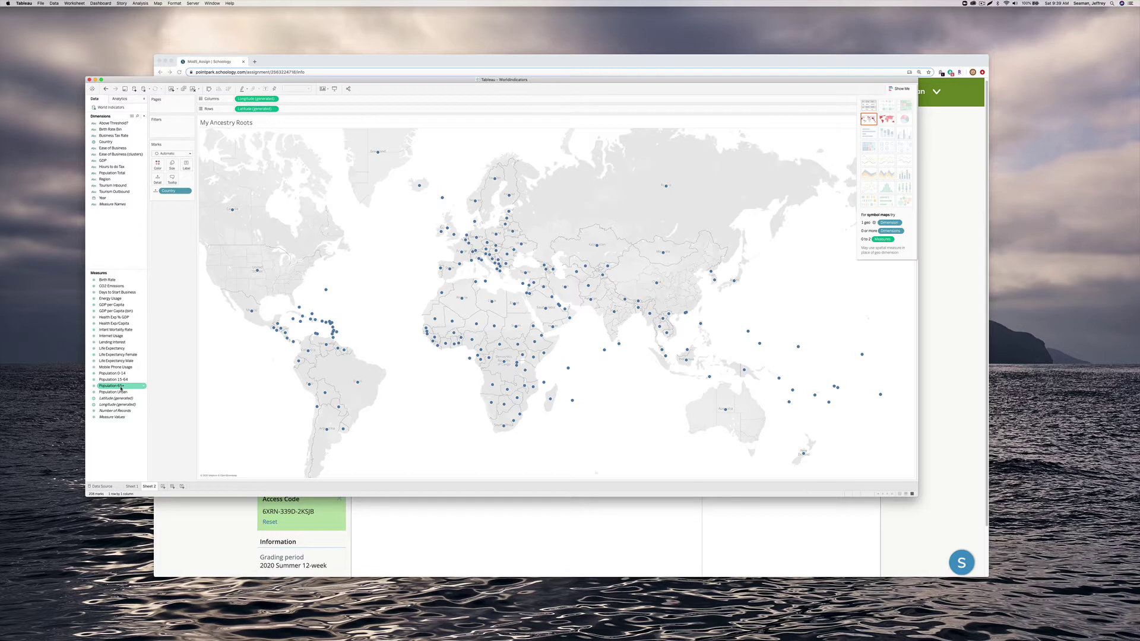
left_click_drag(121, 388, 312, 114)
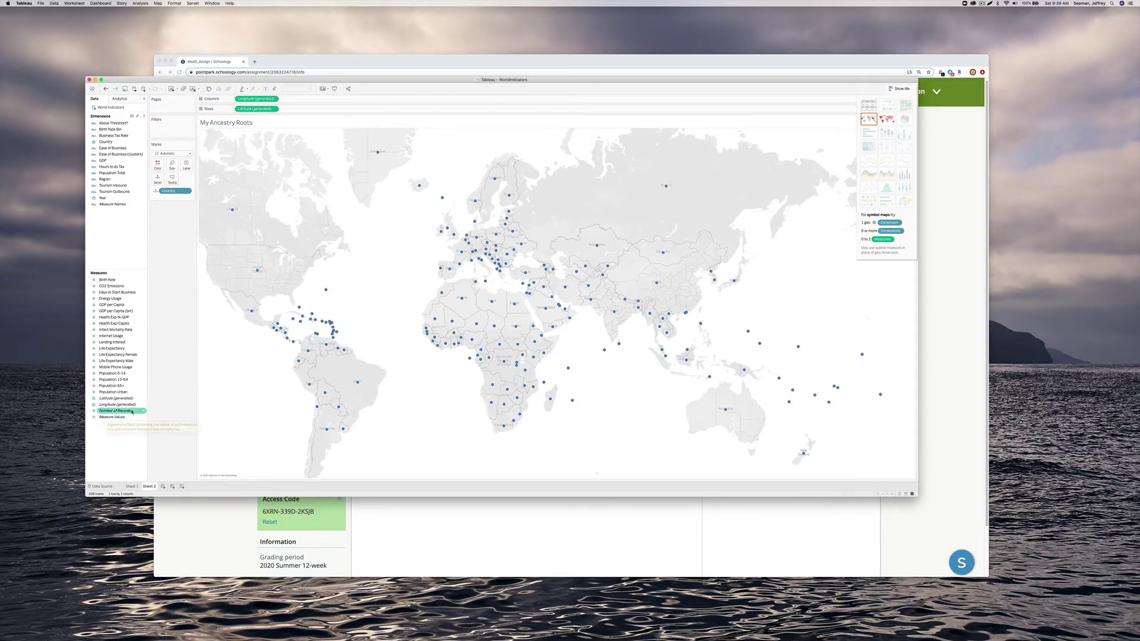
left_click_drag(117, 382, 236, 137)
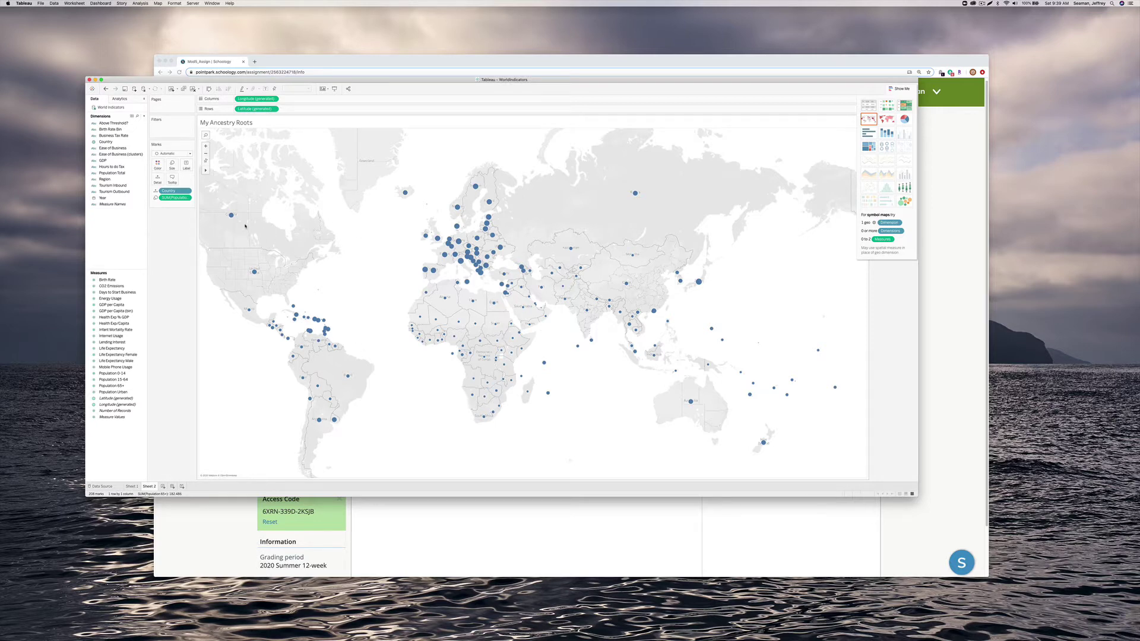
Examine the Population 65+ details of individual country marks, such as the United States, at different map zoom levels
mouse_move(234, 218)
left_click(231, 215)
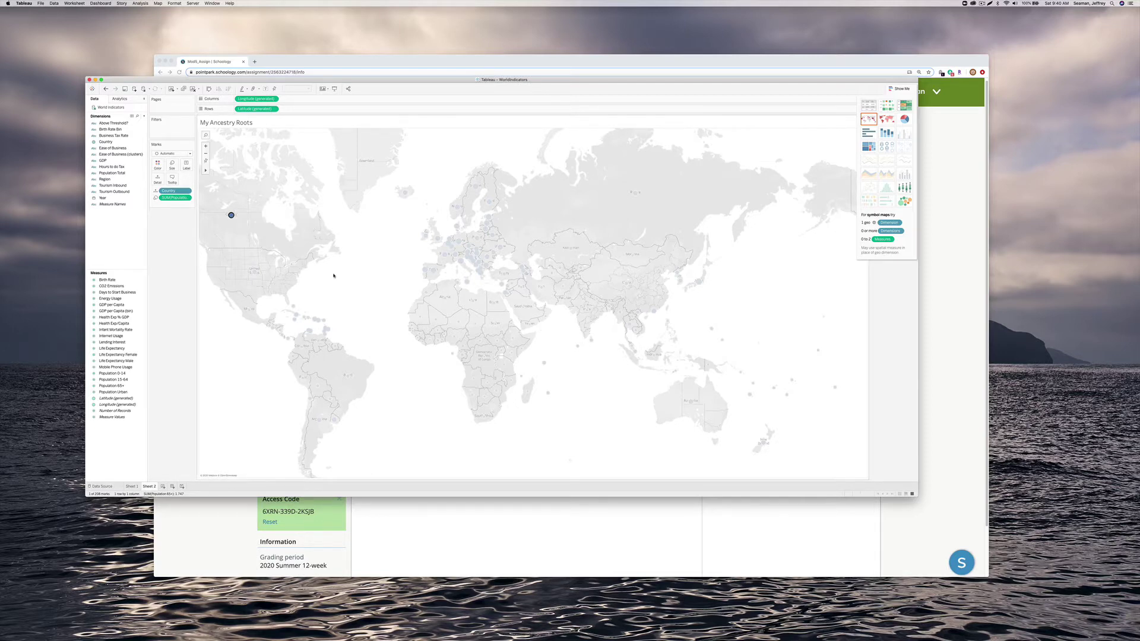
left_click(364, 296)
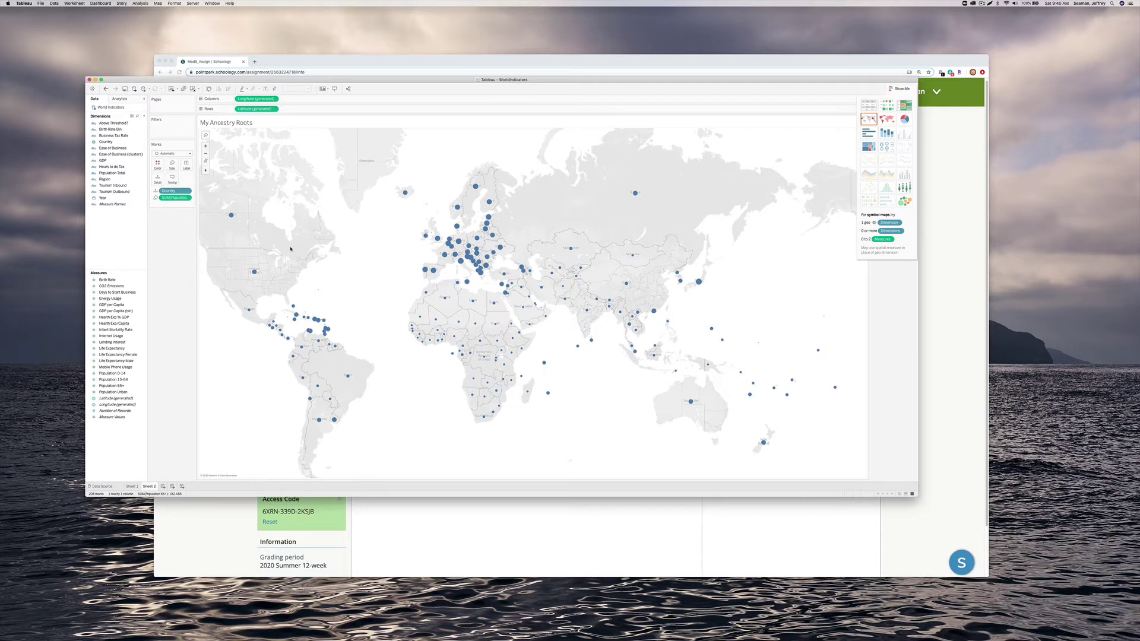
mouse_move(256, 272)
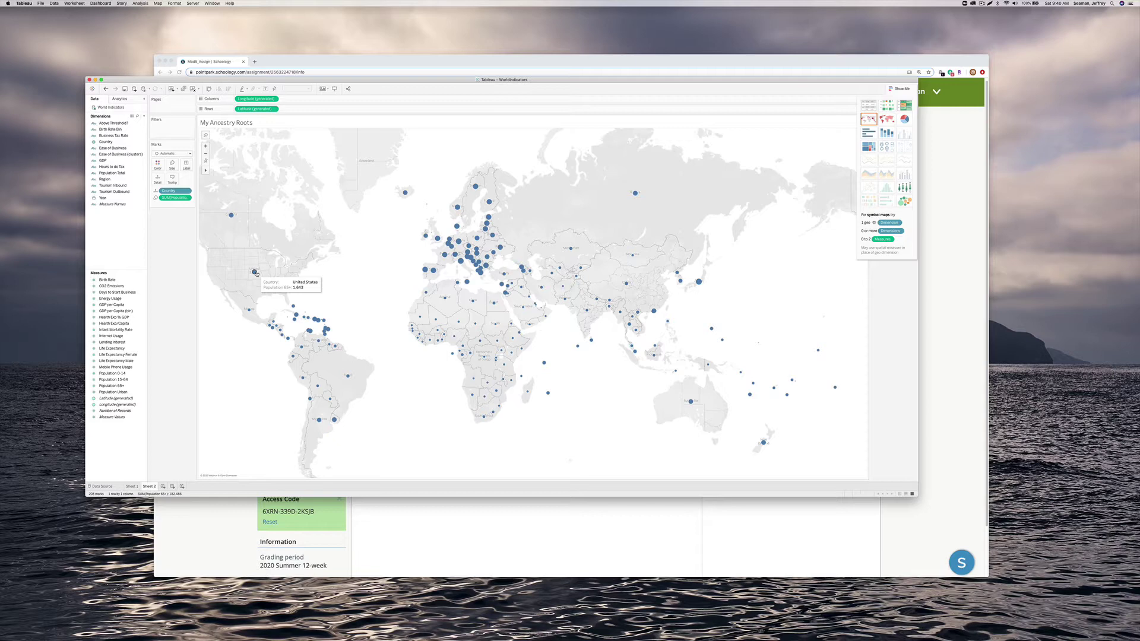
scroll(255, 270, "down", 2)
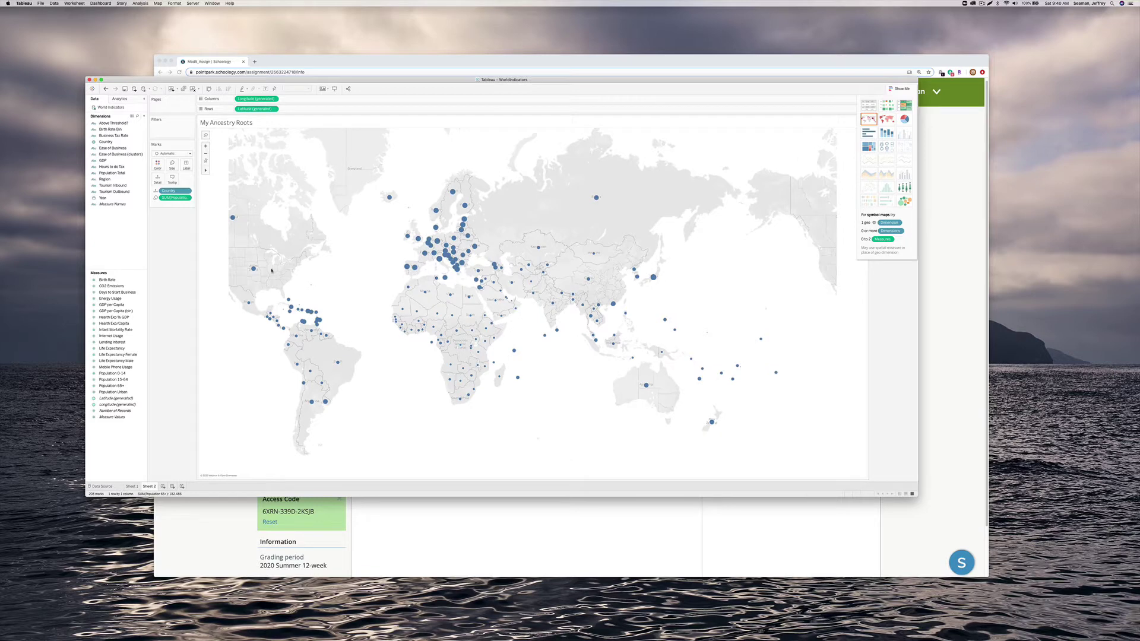
left_click(206, 161)
left_click(206, 154)
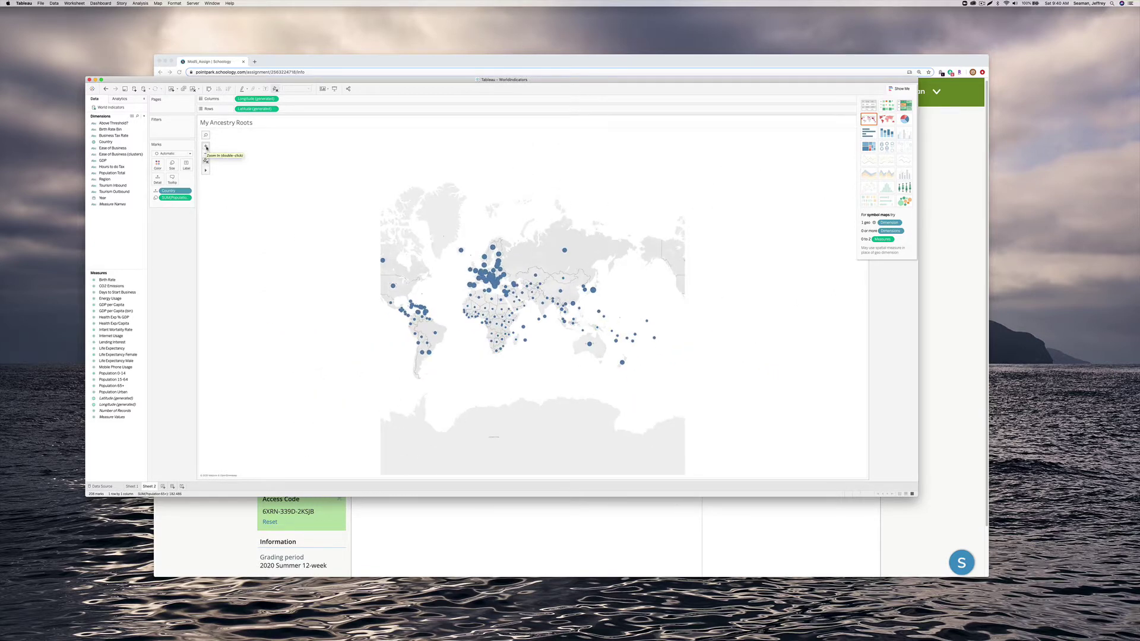
left_click(206, 146)
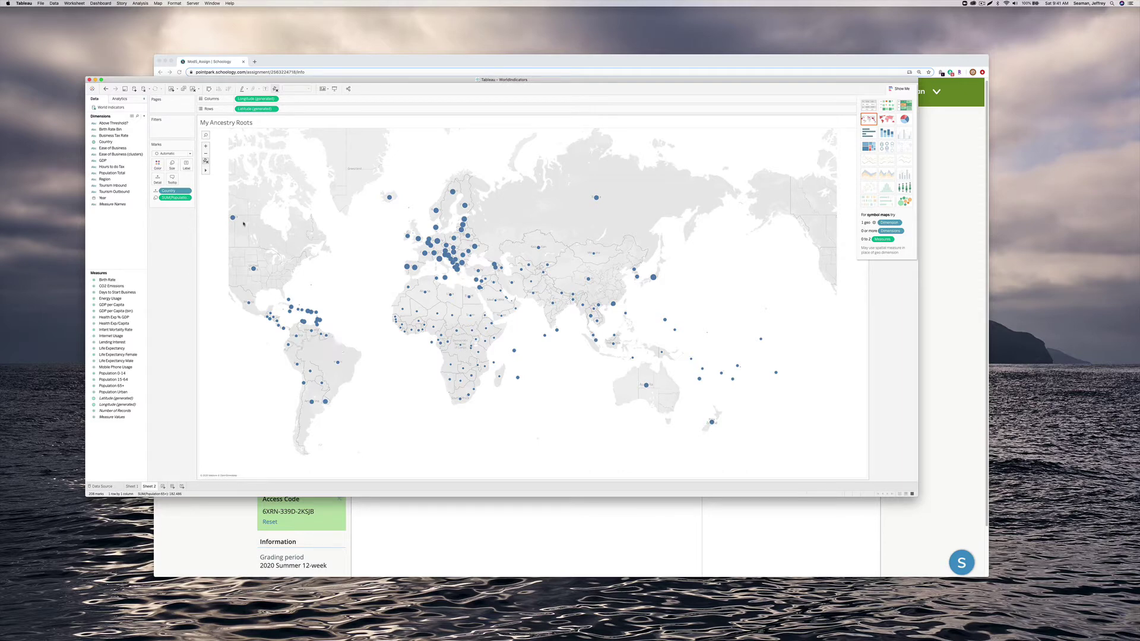
scroll(268, 304, "down", 1)
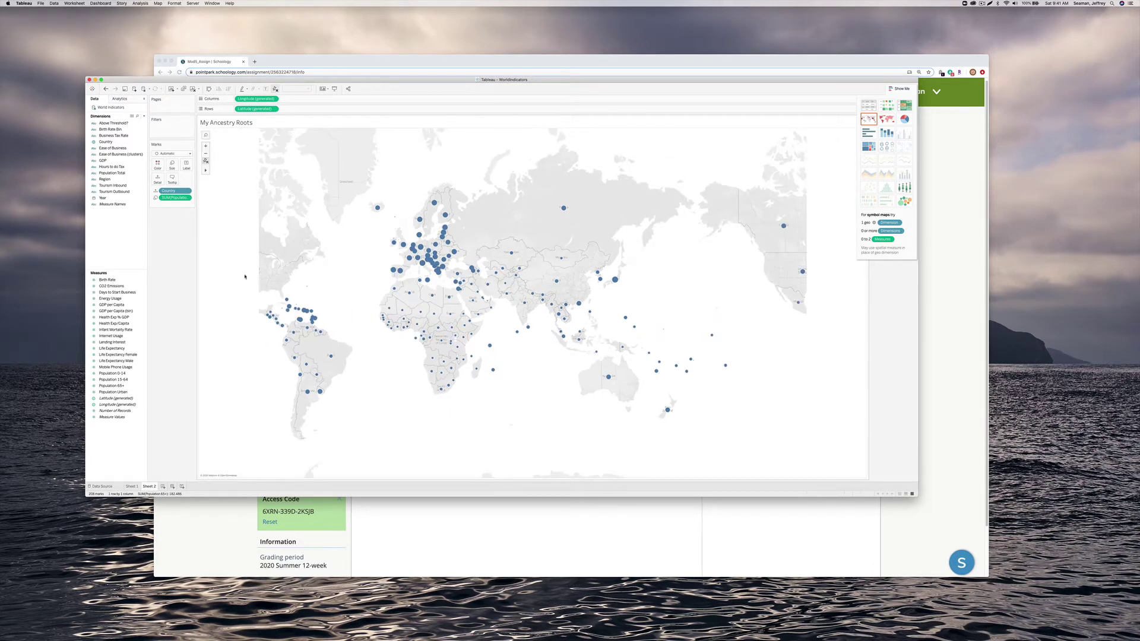
left_click(206, 153)
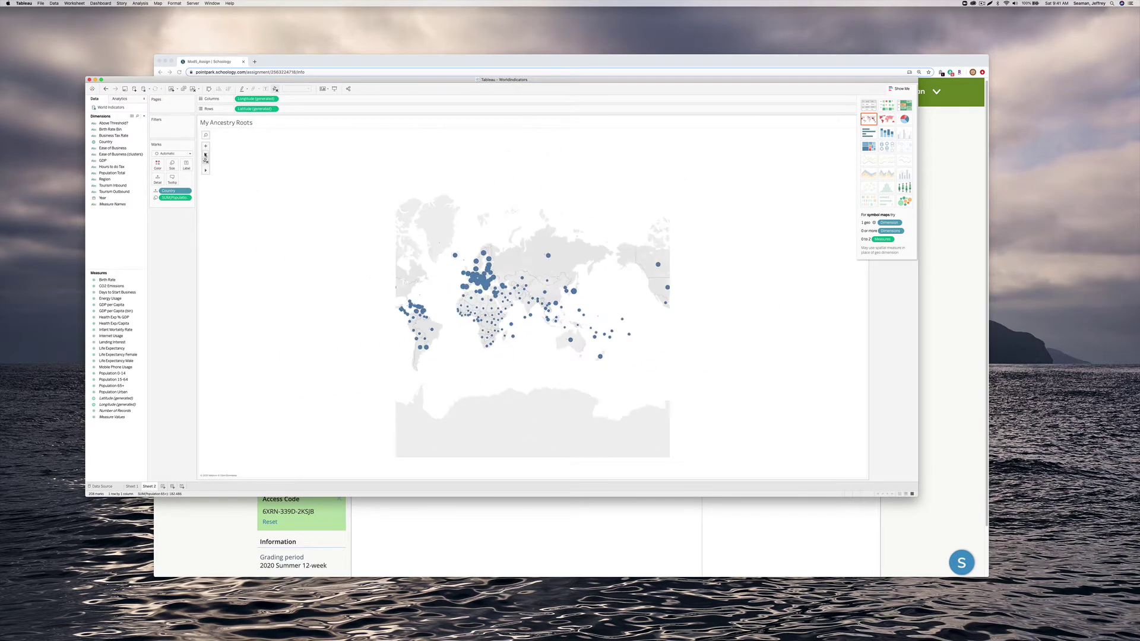
left_click(206, 147)
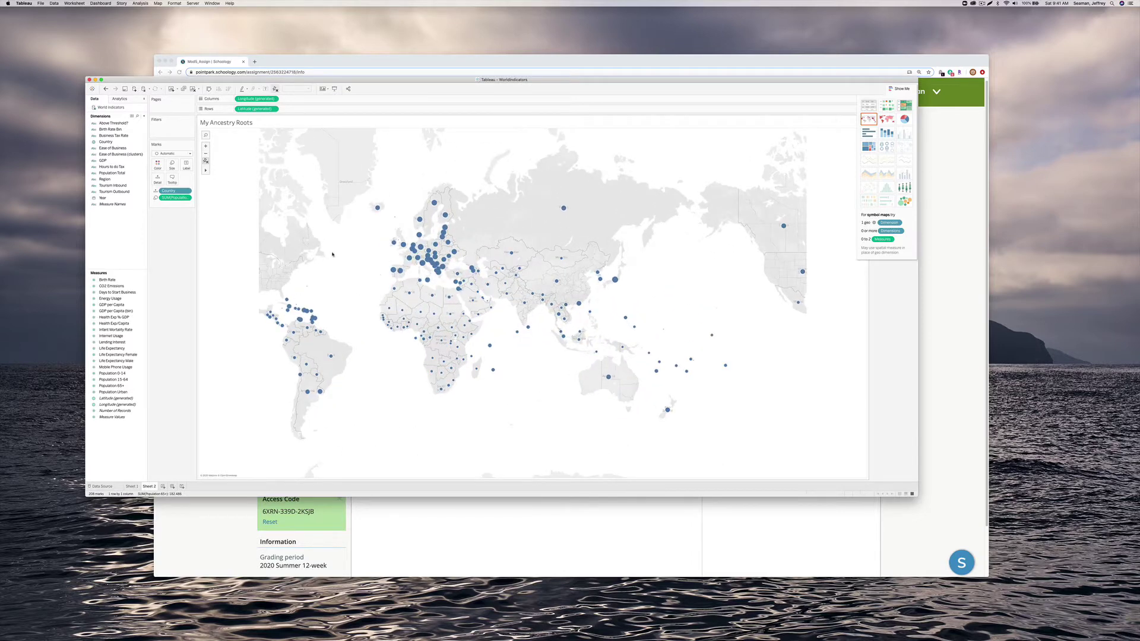
mouse_move(307, 391)
Change the Tourism Outbound data type to Number (decimal) and add the field to the map
left_click(116, 192)
left_click(93, 191)
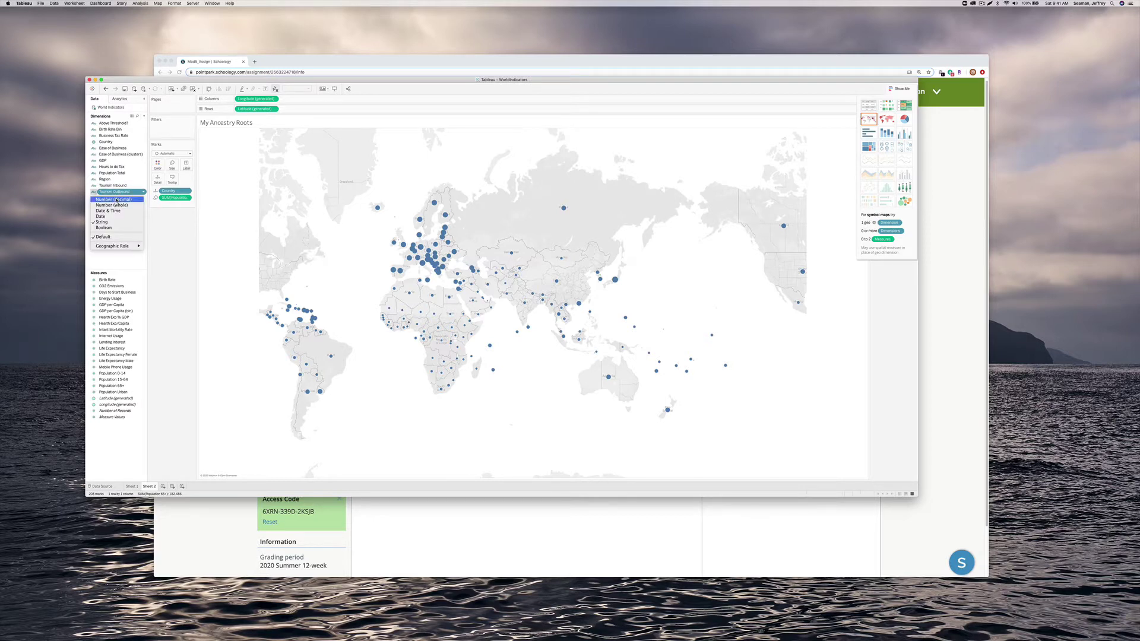
left_click(115, 199)
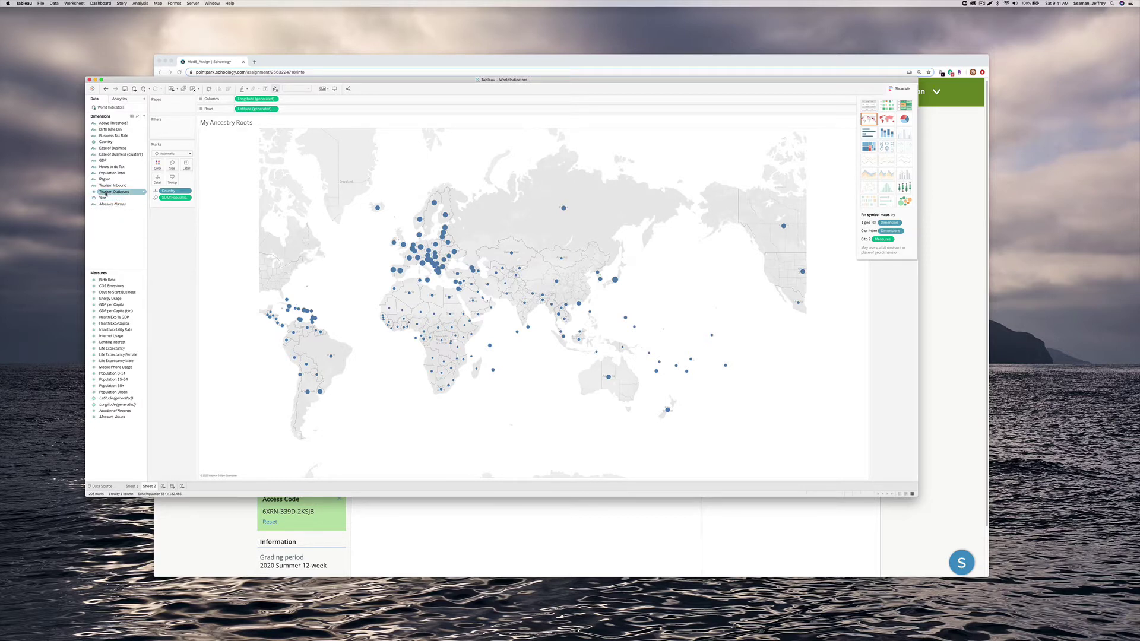
left_click_drag(106, 193, 338, 225)
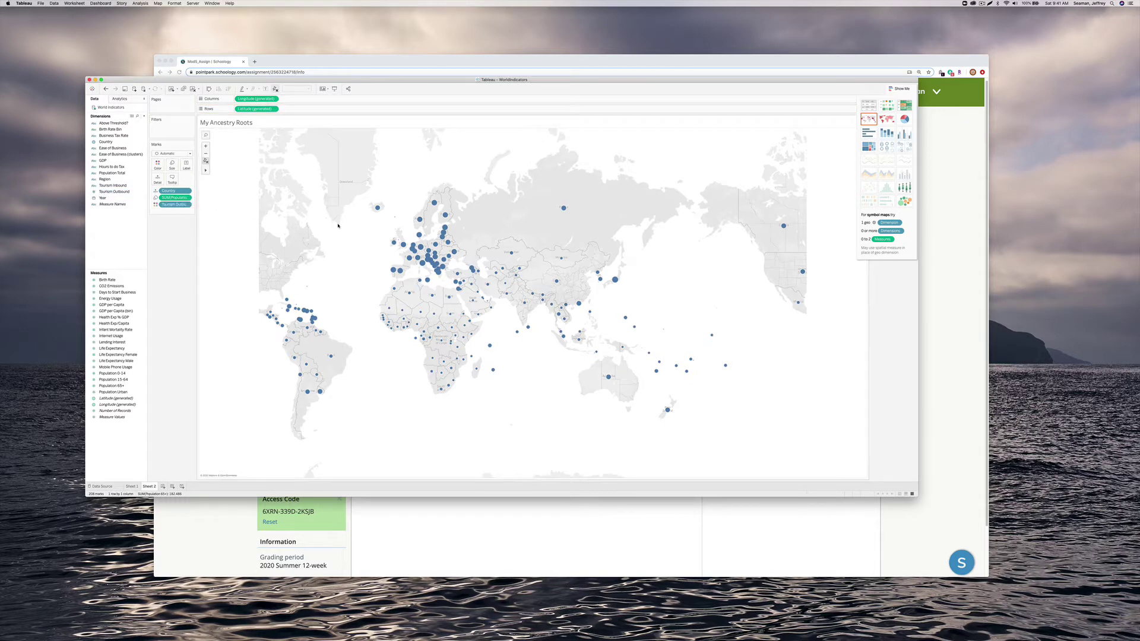
Change the Tourism Outbound data type to String and add the field to the map again
mouse_move(377, 209)
left_click(119, 192)
left_click(143, 192)
left_click(137, 194)
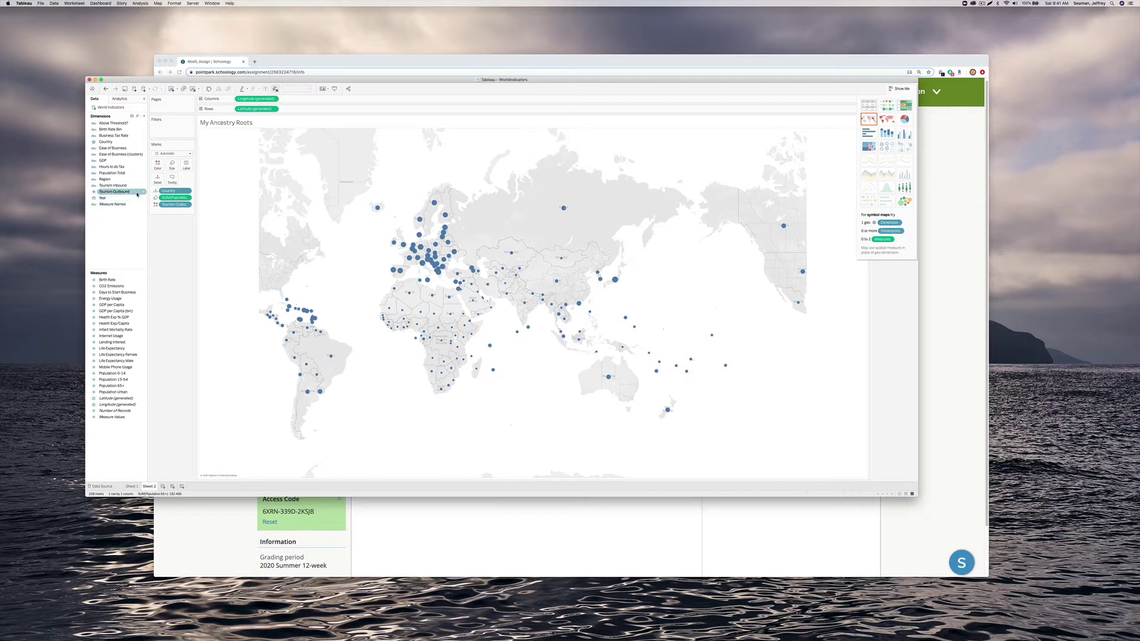
left_click(143, 193)
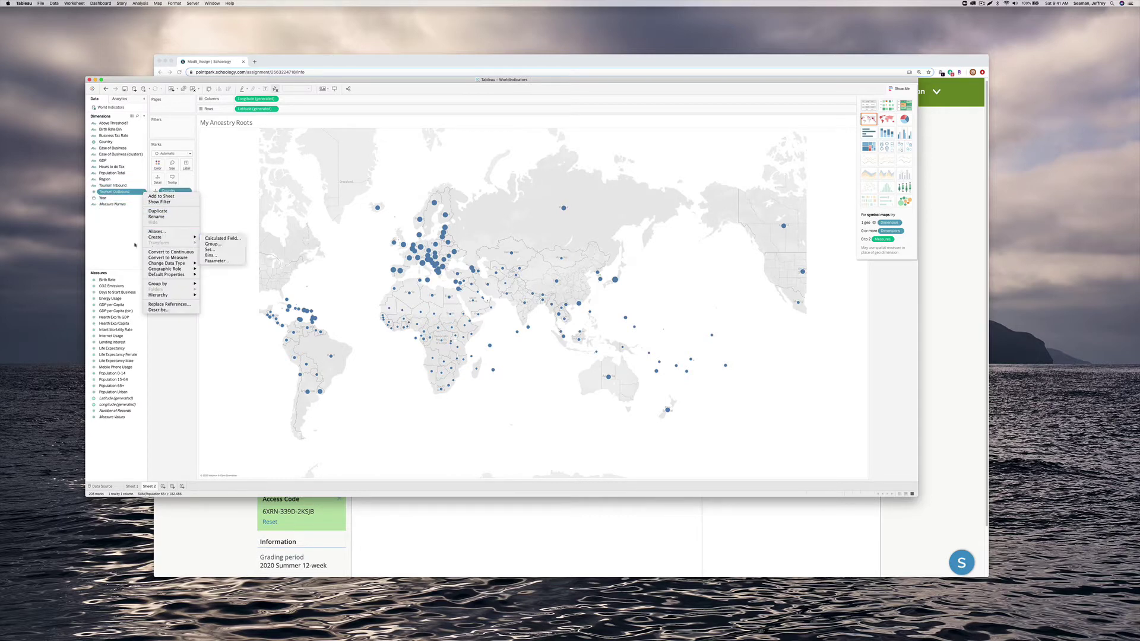
left_click(95, 193)
left_click(95, 193)
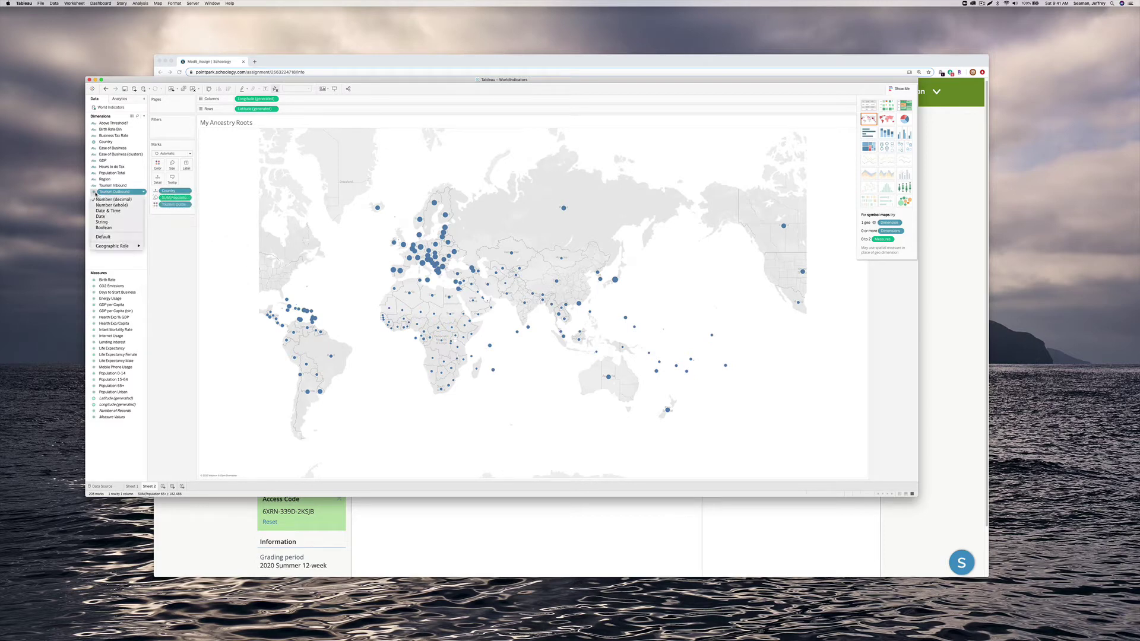
left_click(110, 222)
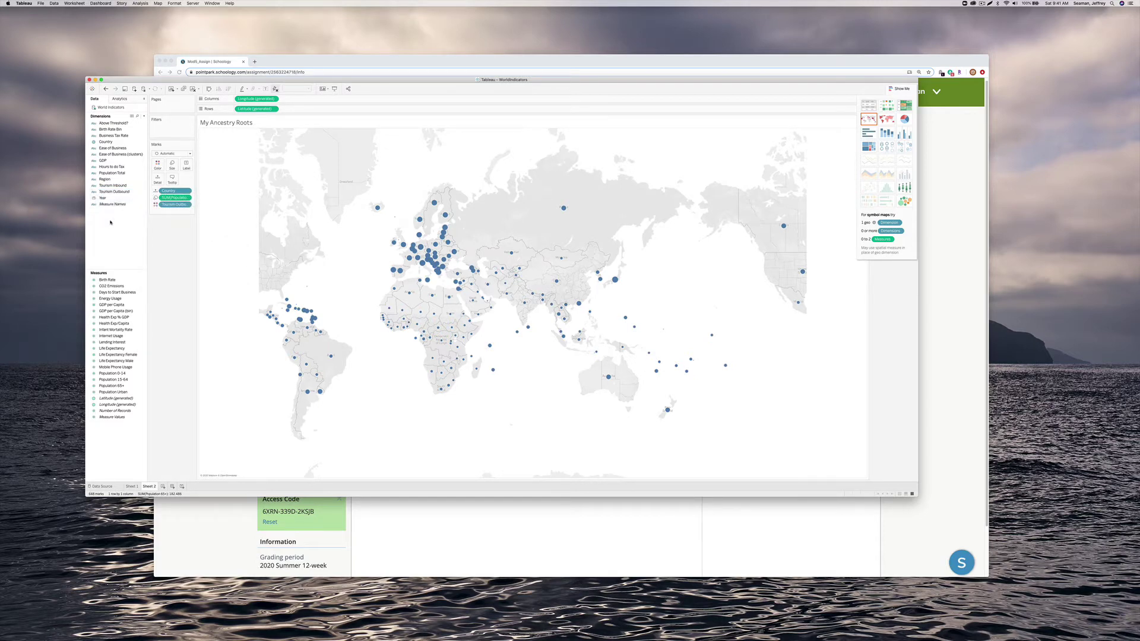
left_click_drag(114, 191, 351, 229)
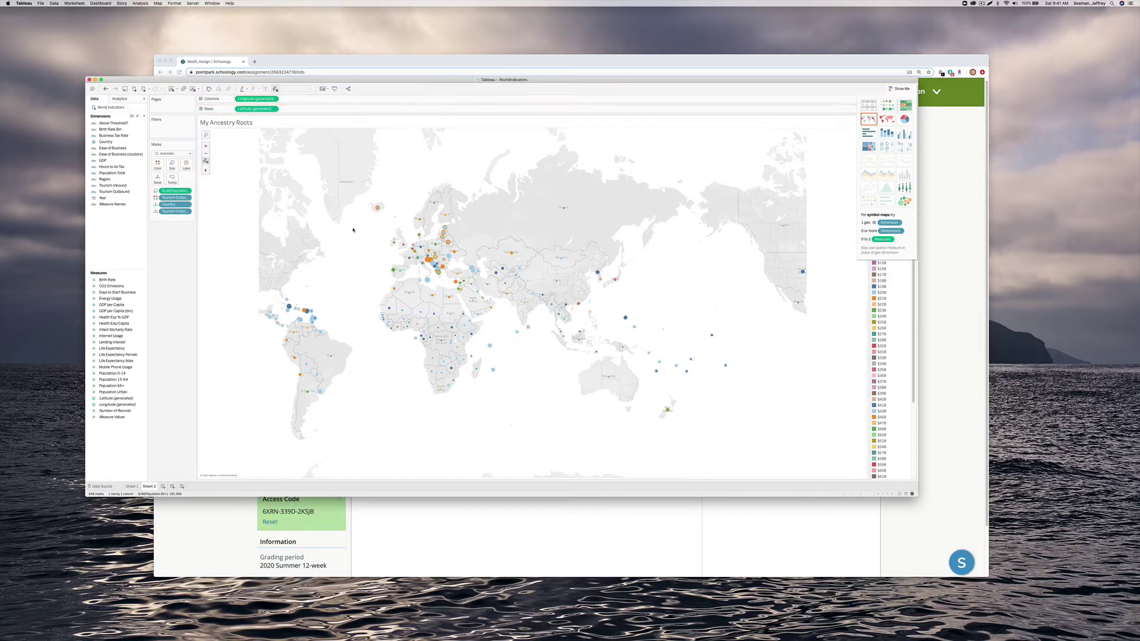
Examine the Country, Tourism Outbound and Population 65+ details of individual marks such as Iceland and Argentina
mouse_move(378, 209)
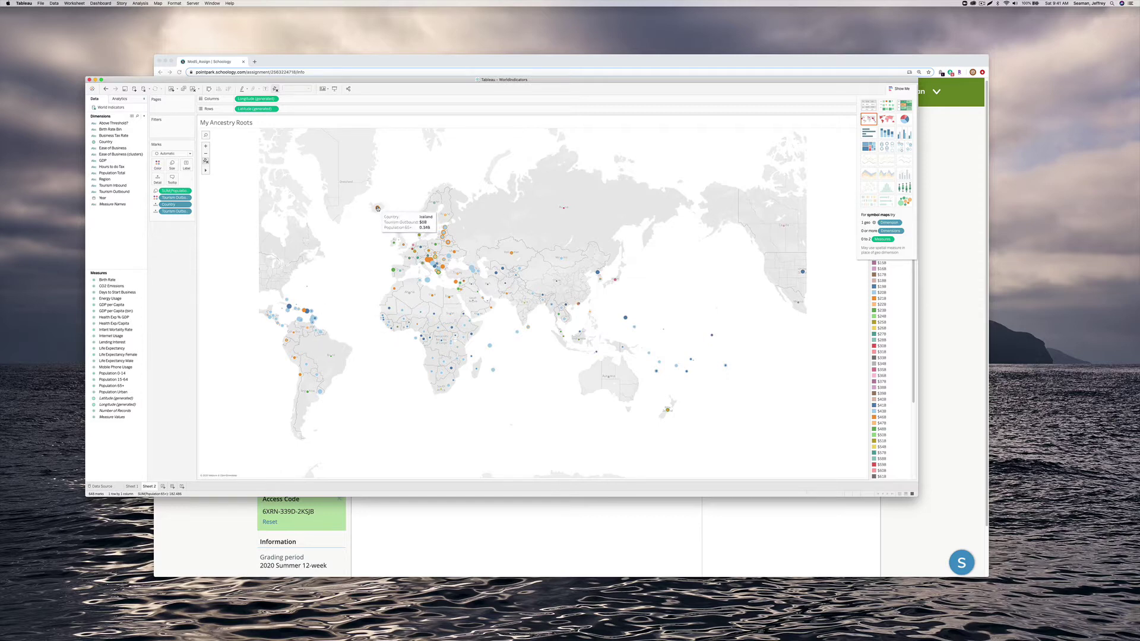
mouse_move(315, 315)
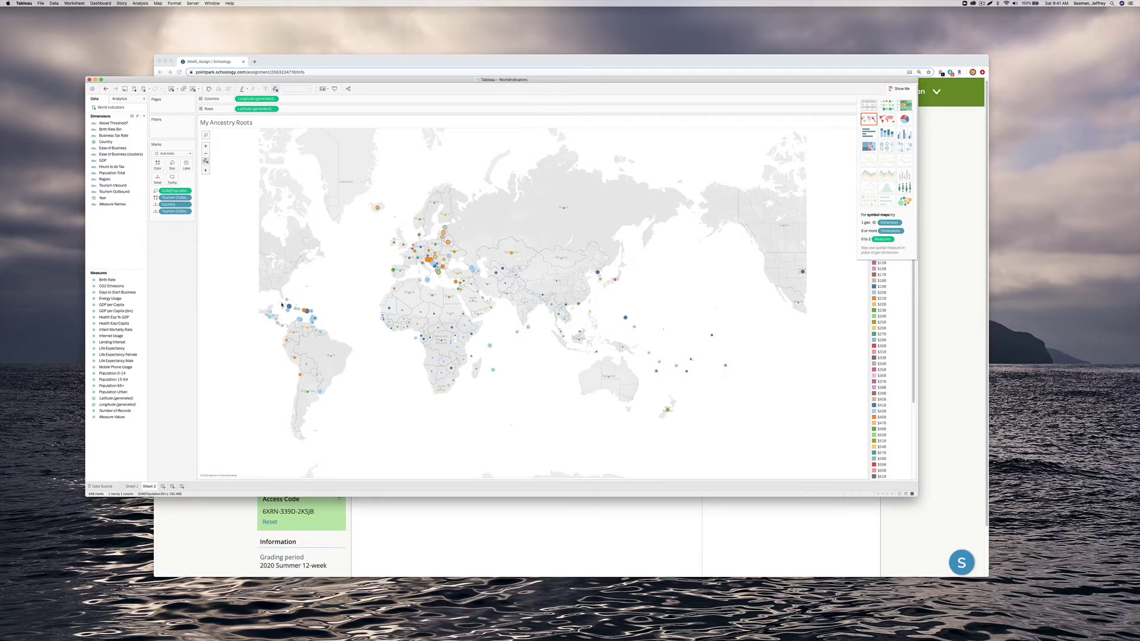
mouse_move(301, 375)
mouse_move(320, 392)
left_click(308, 393)
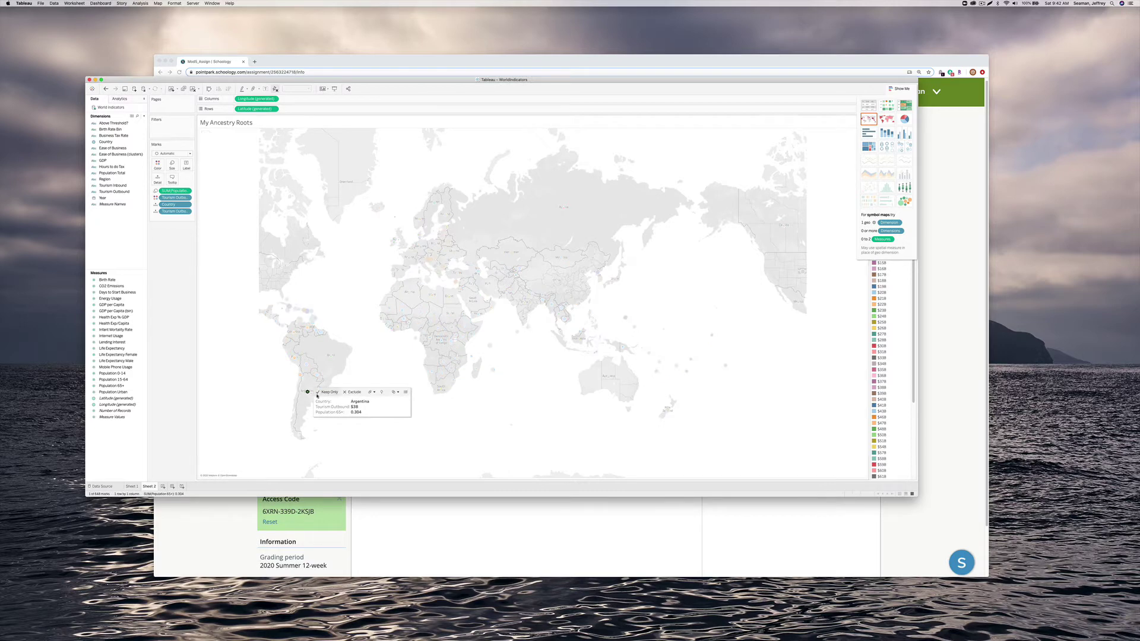
left_click(315, 395)
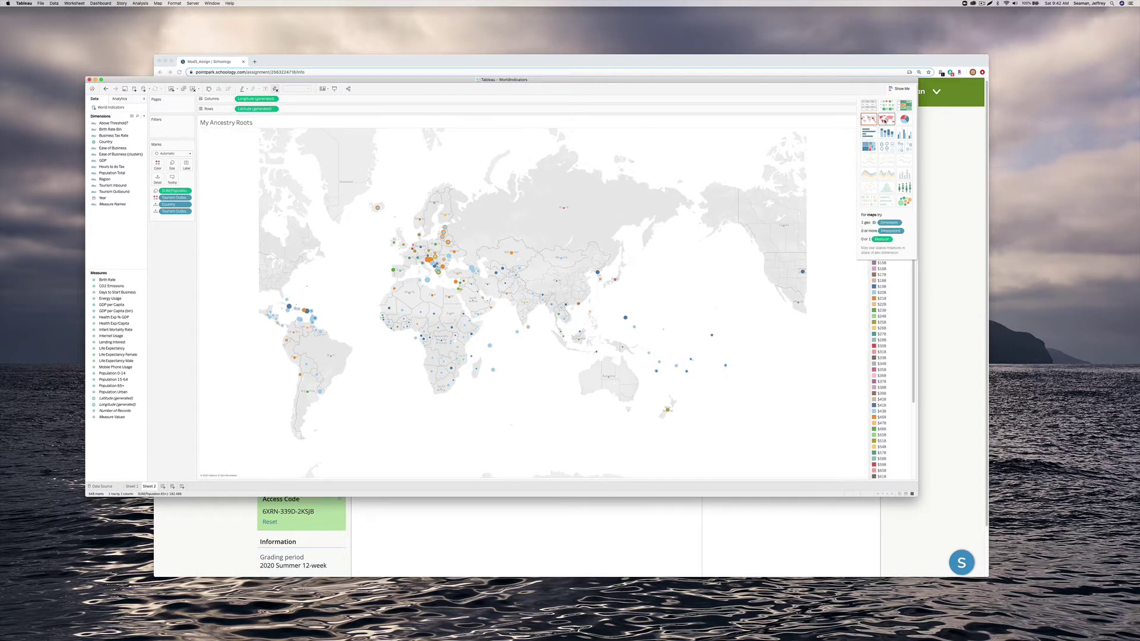
Compare the horizontal bars, symbol map and filled map chart types, keep the filled map, and check the United States' details
left_click(885, 120)
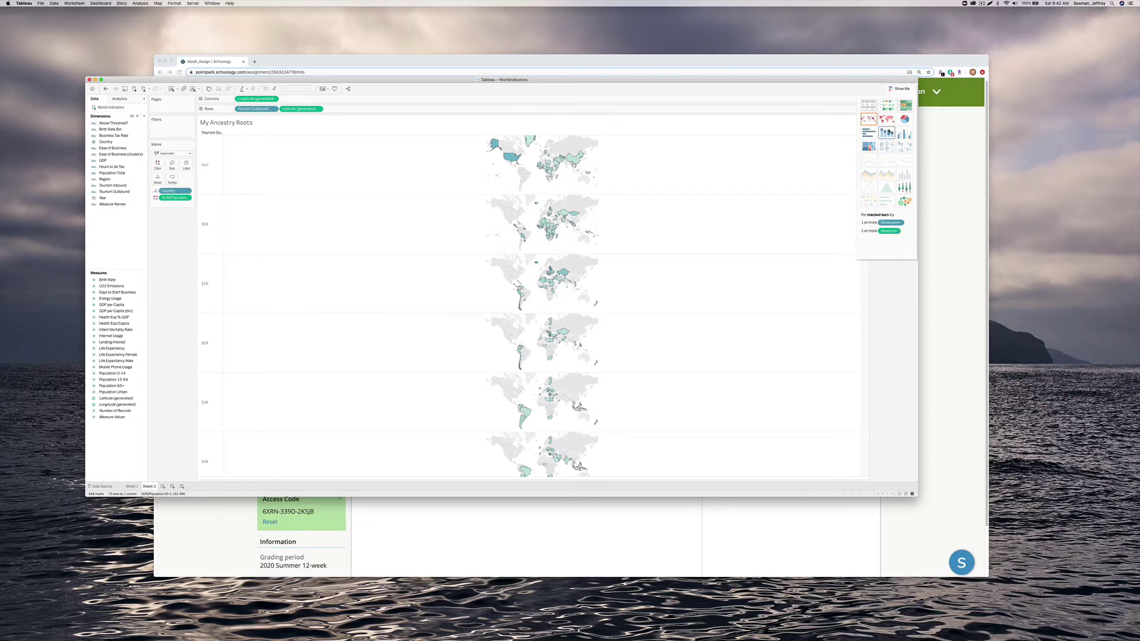
left_click(868, 133)
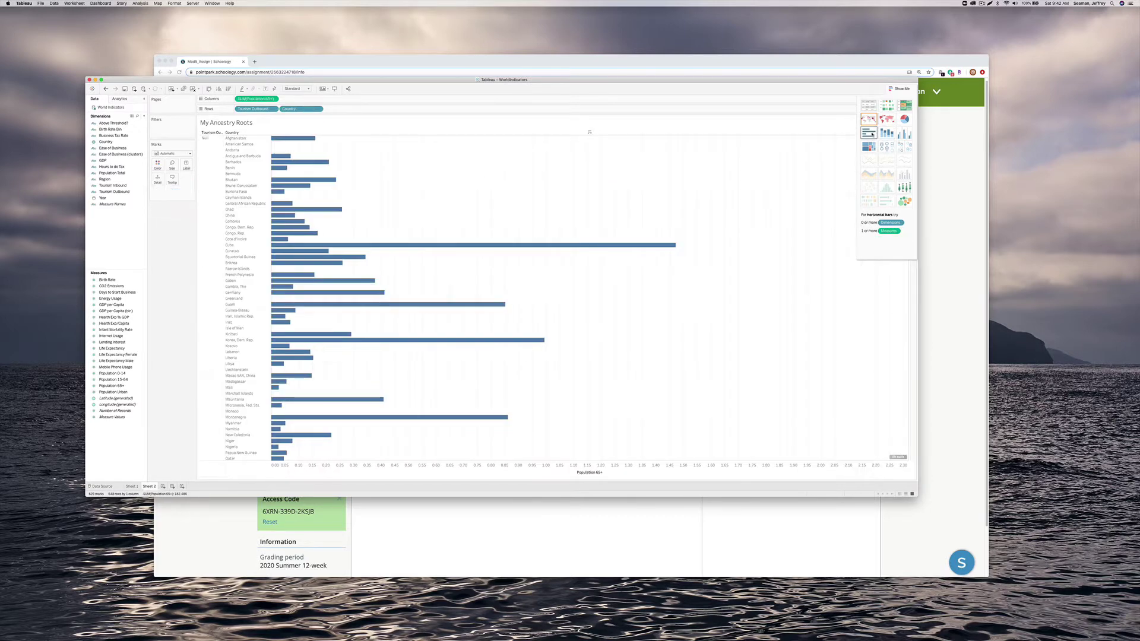
left_click(873, 123)
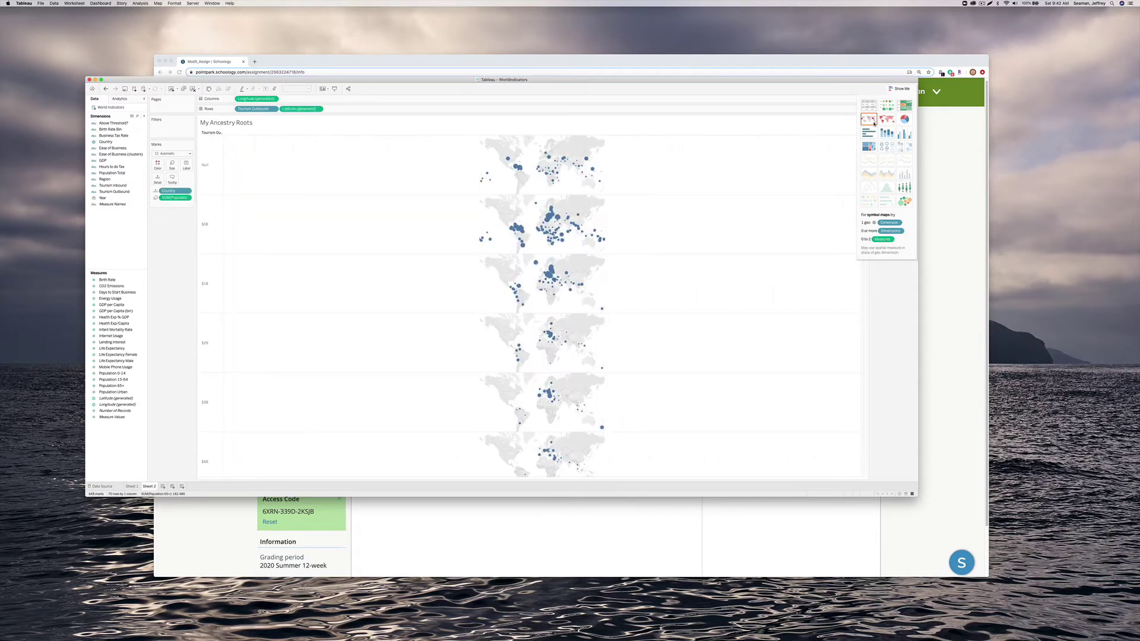
left_click(884, 120)
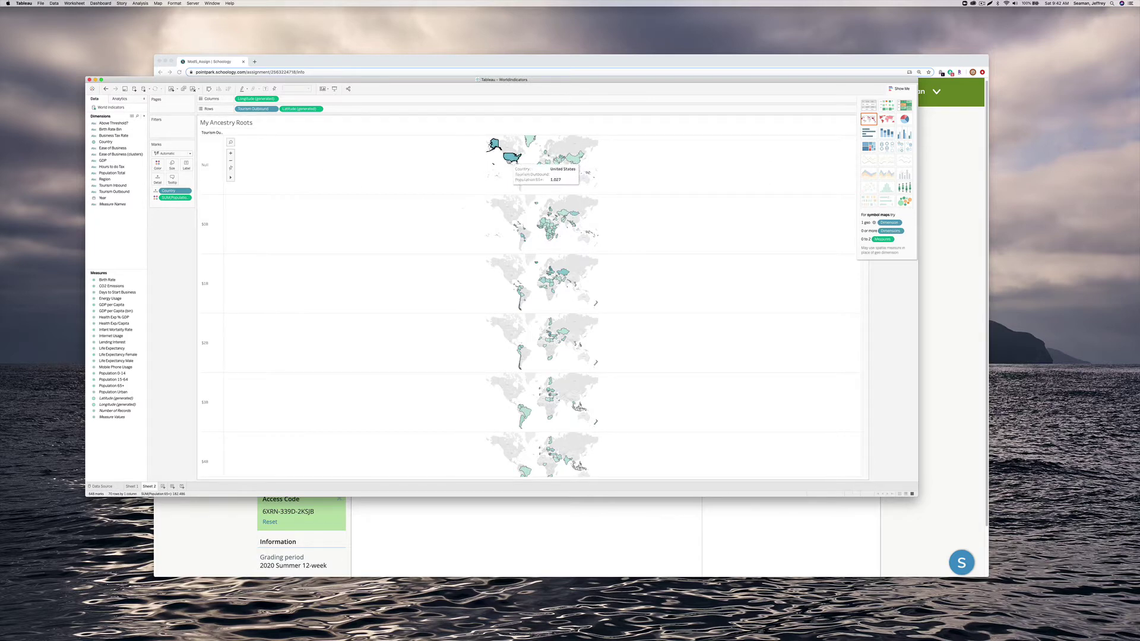
left_click(511, 159)
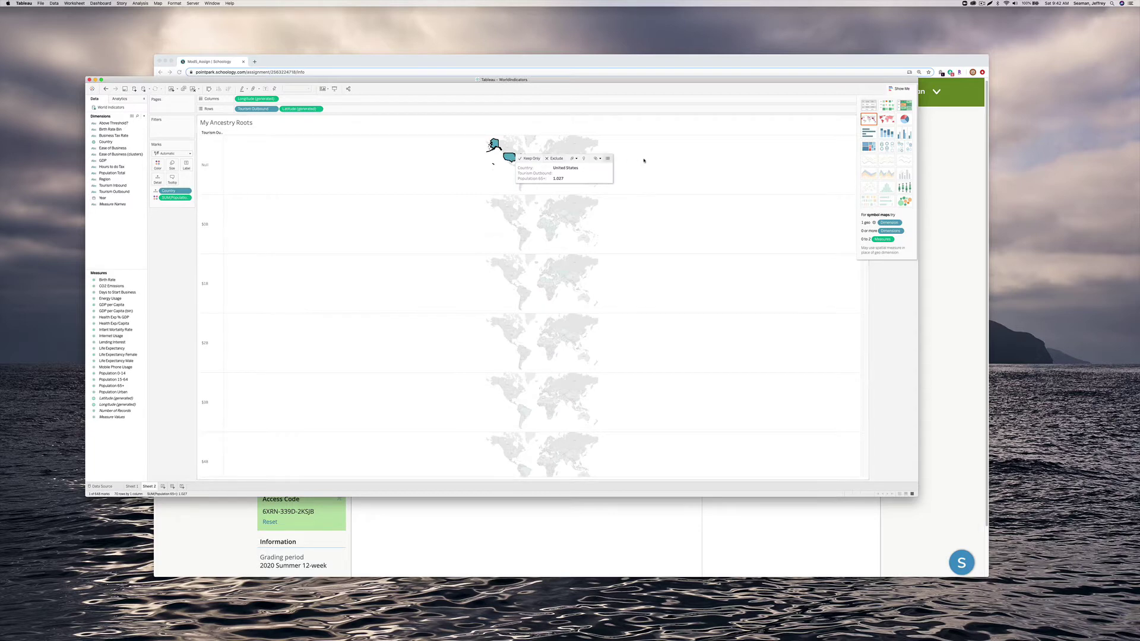
left_click(712, 169)
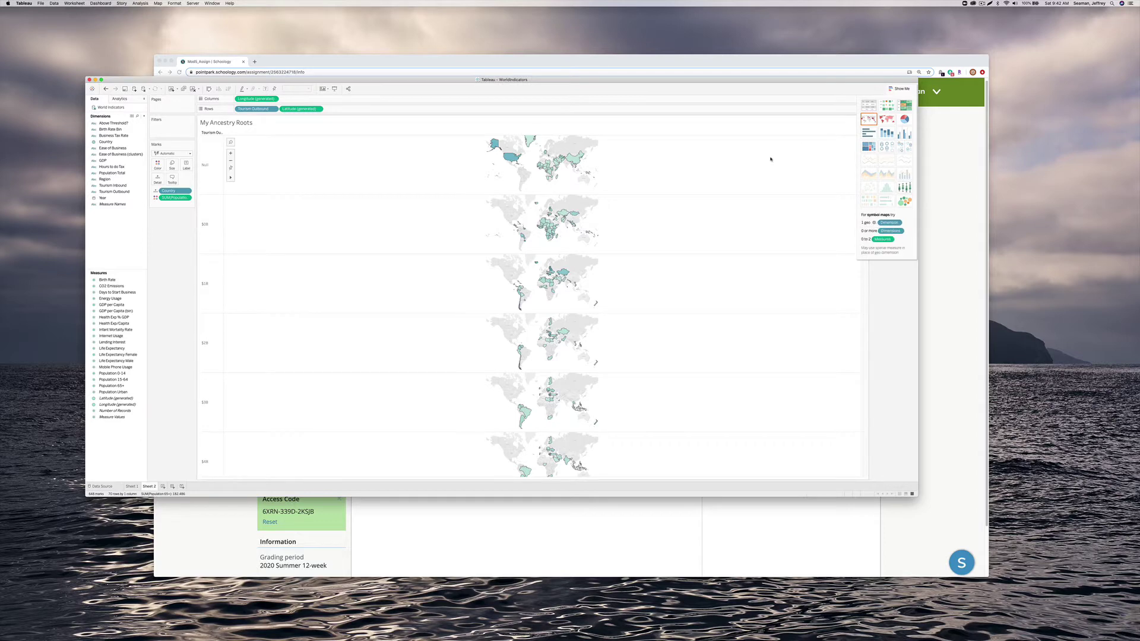
Move Tourism Outbound from Rows to the marks' tooltip and check the details of the United States on the map
left_click(250, 109)
left_click_drag(250, 111, 172, 178)
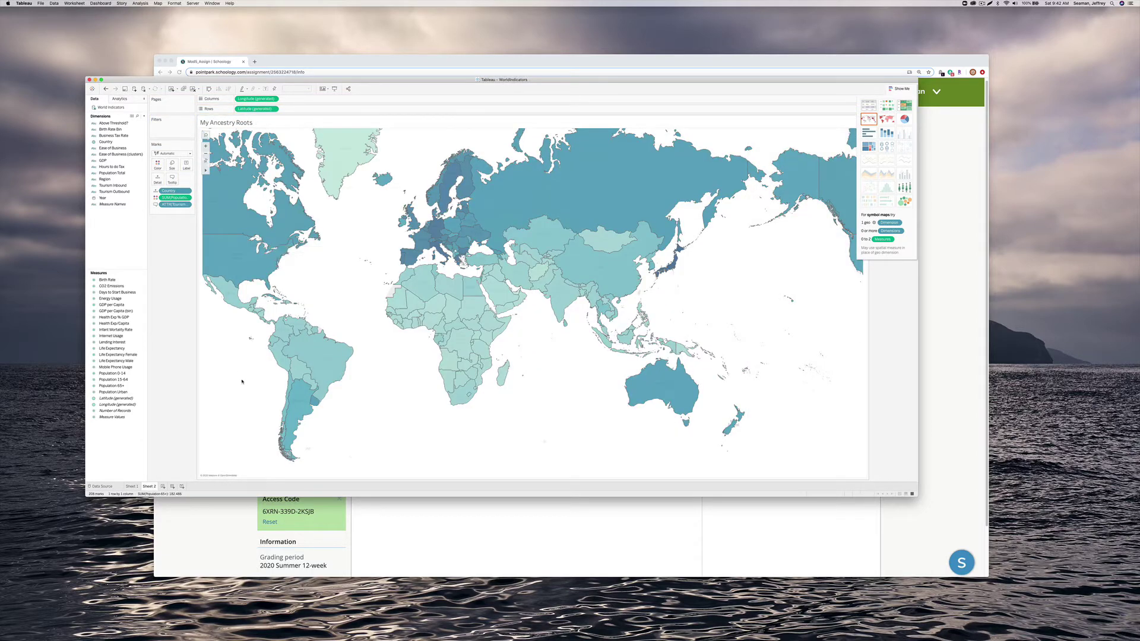
mouse_move(229, 217)
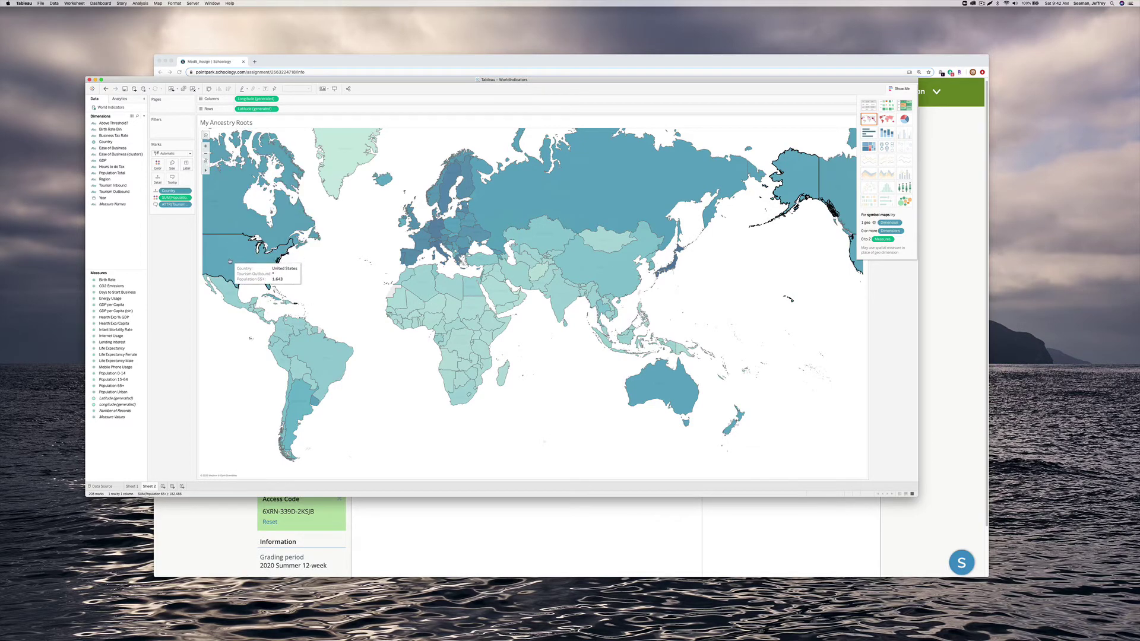
mouse_move(225, 286)
mouse_move(228, 181)
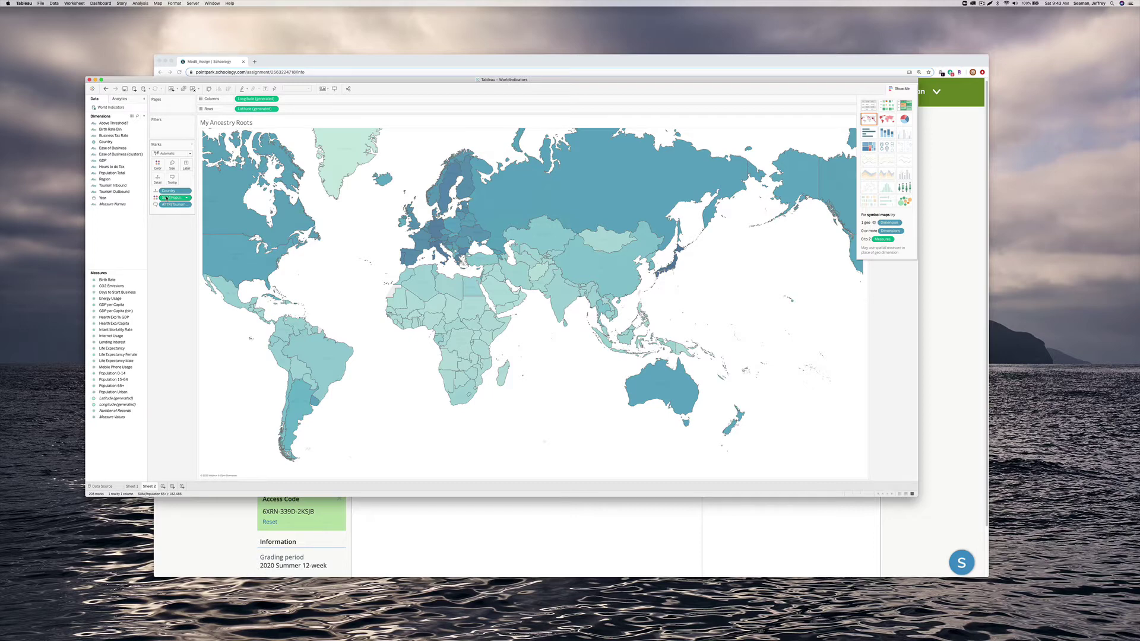
Try the Population 65+ measure on Rows and on Columns, and remove it from the view
left_click_drag(168, 197, 295, 108)
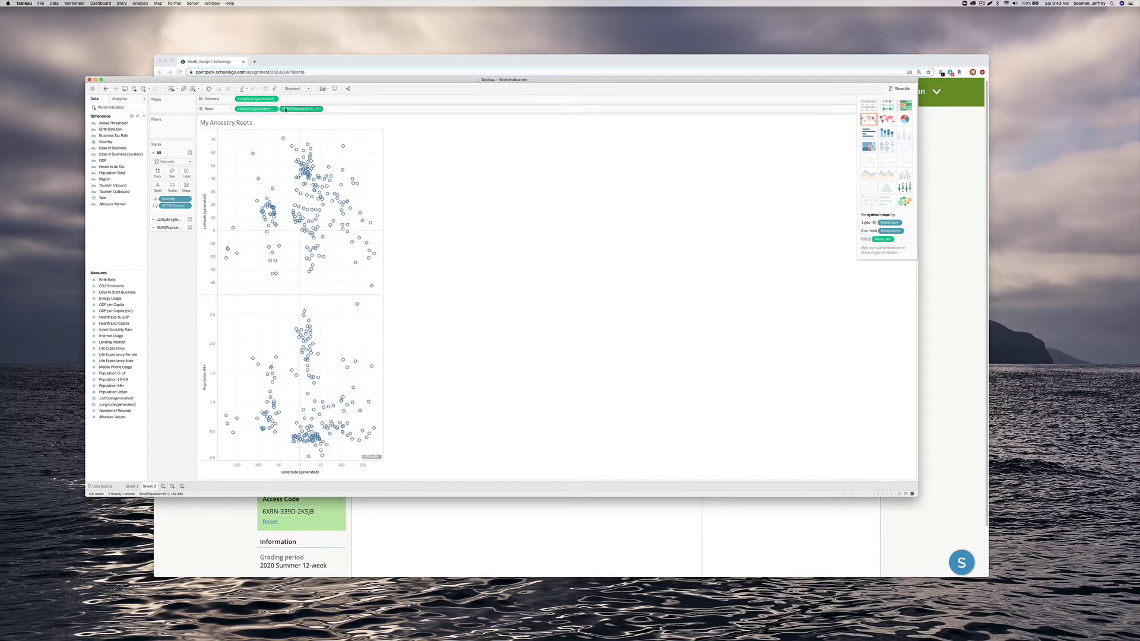
left_click_drag(299, 109, 290, 98)
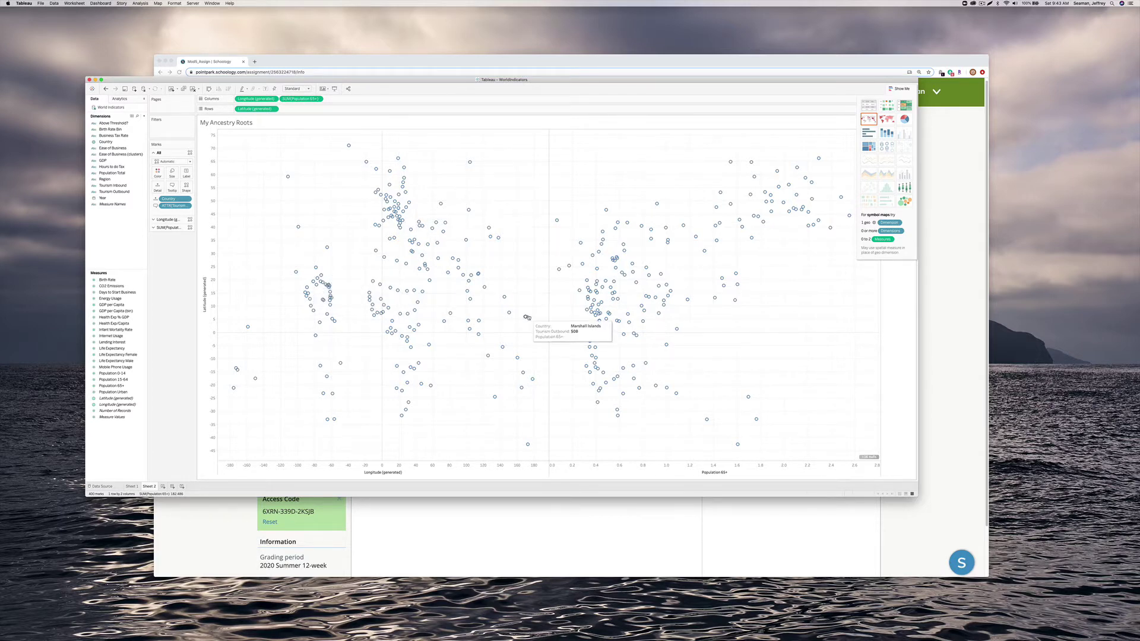
left_click(308, 100)
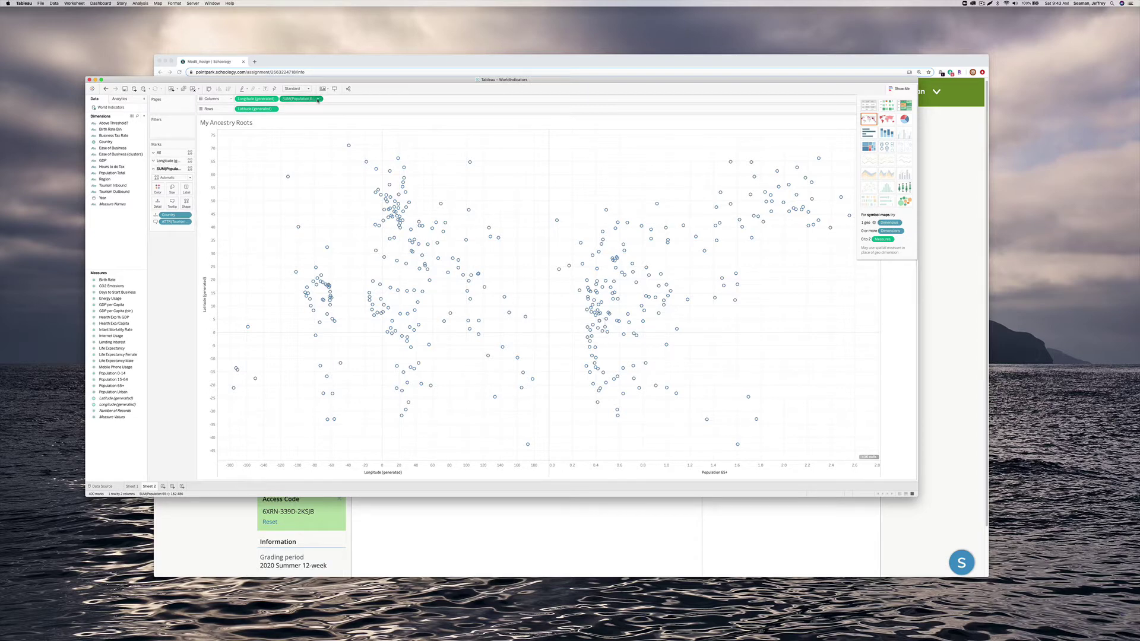
left_click(308, 101)
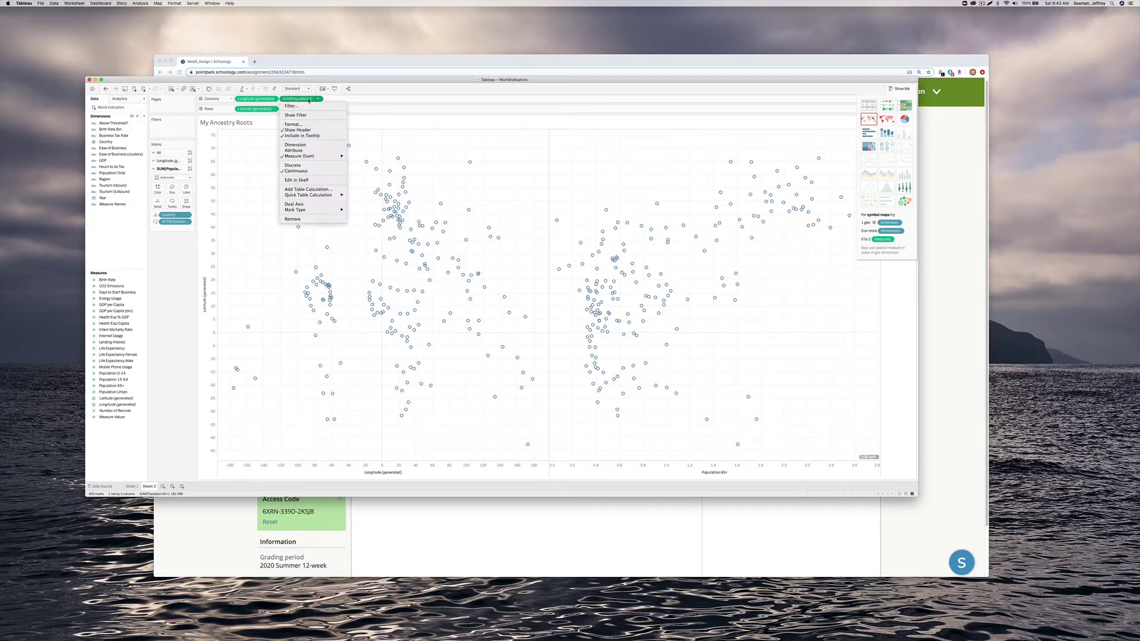
left_click(303, 219)
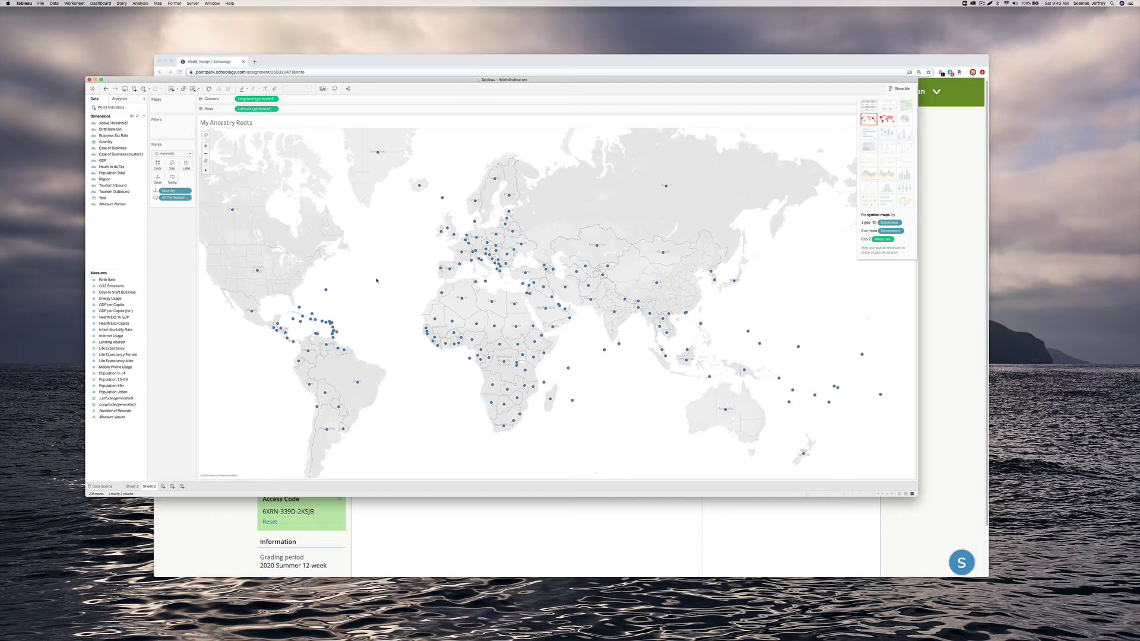
scroll(377, 280, "up", 3)
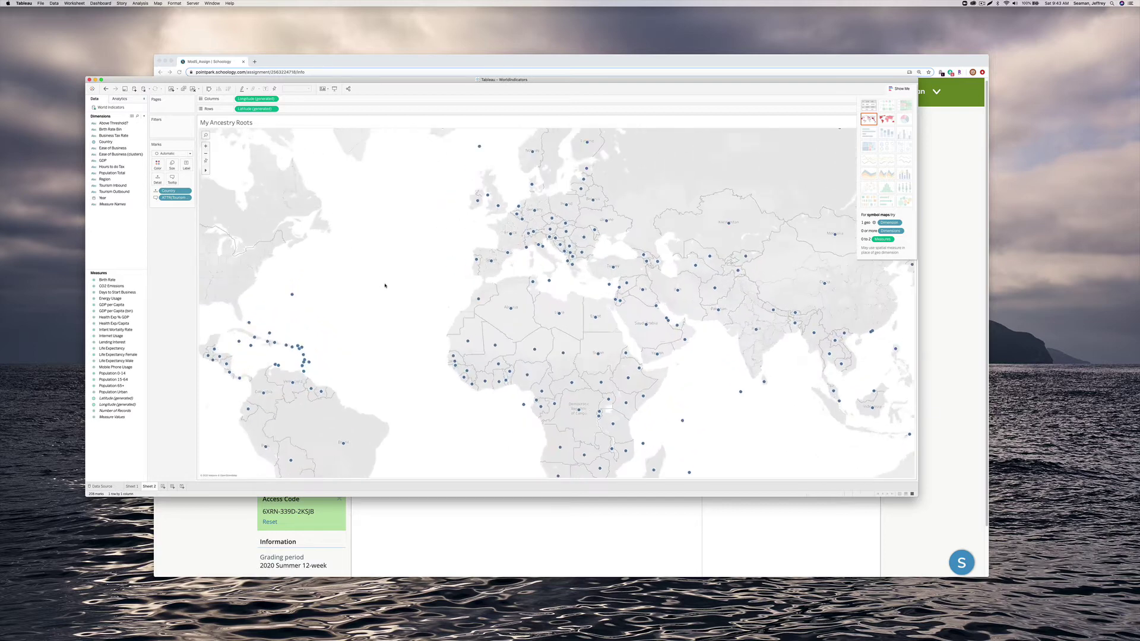
scroll(415, 306, "down", 1)
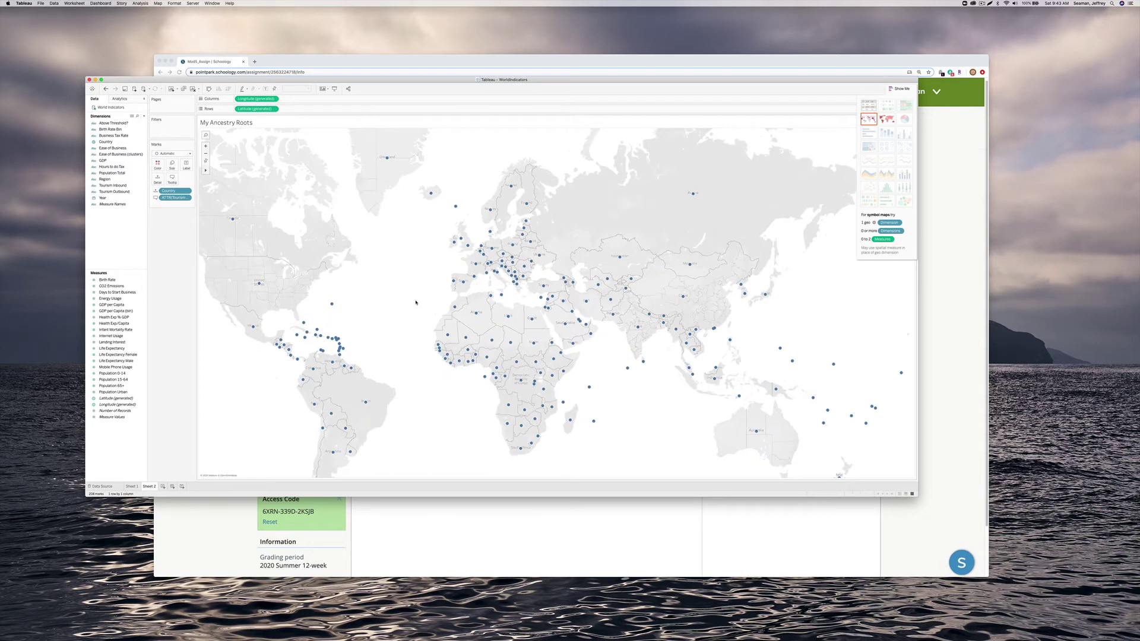
Switch to Chrome, reposition its window, and open a new browser tab
left_click(322, 63)
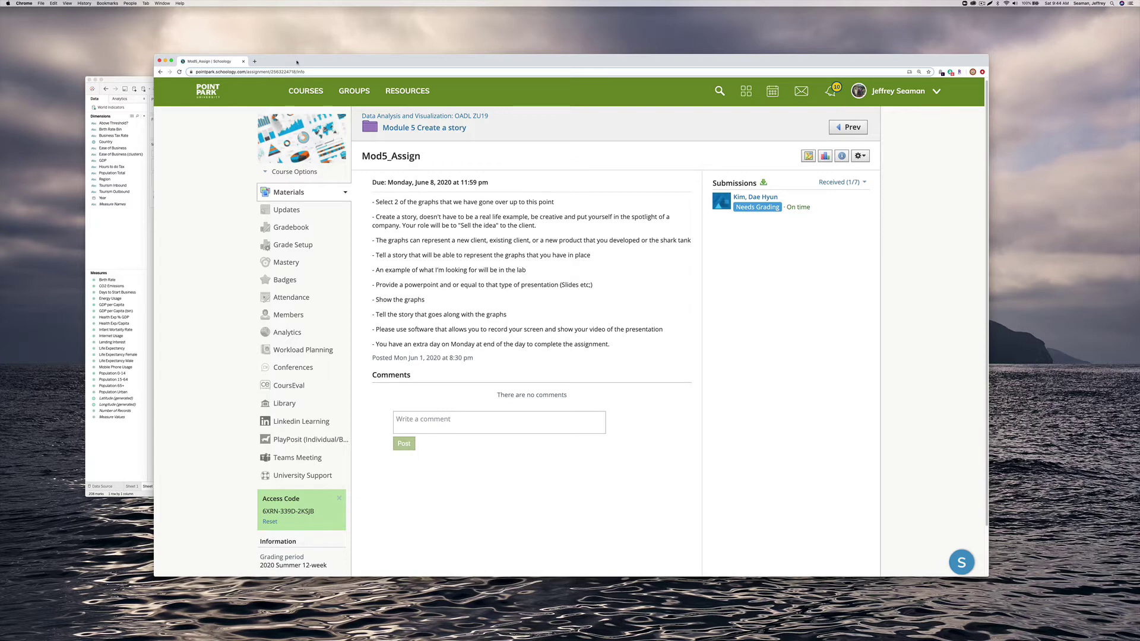
left_click_drag(291, 56, 292, 91)
left_click(249, 91)
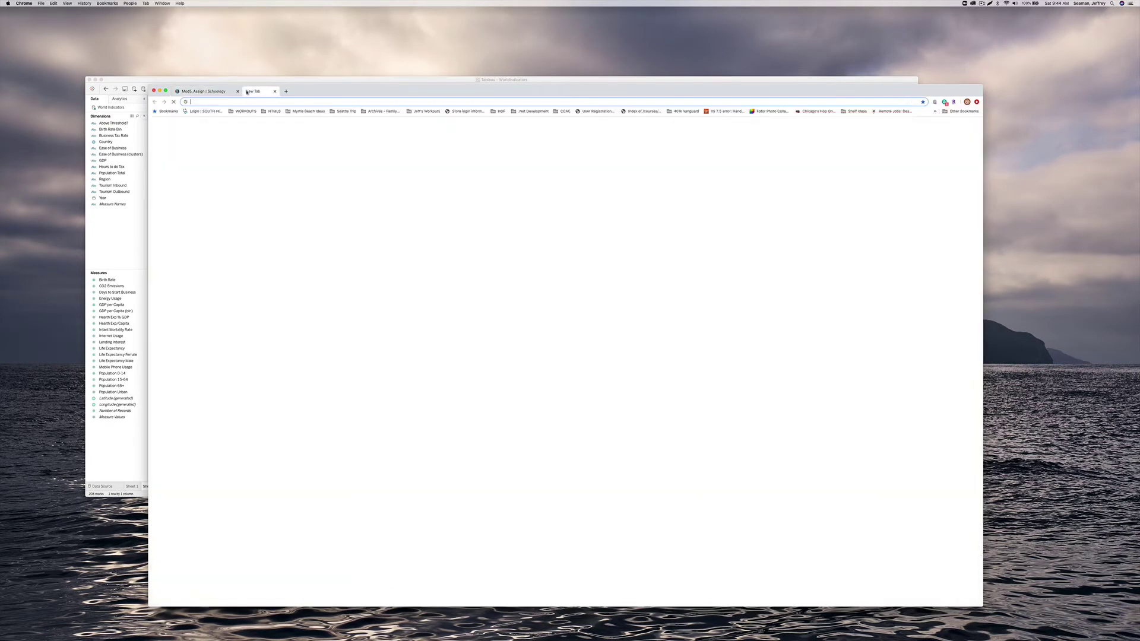
type("slides")
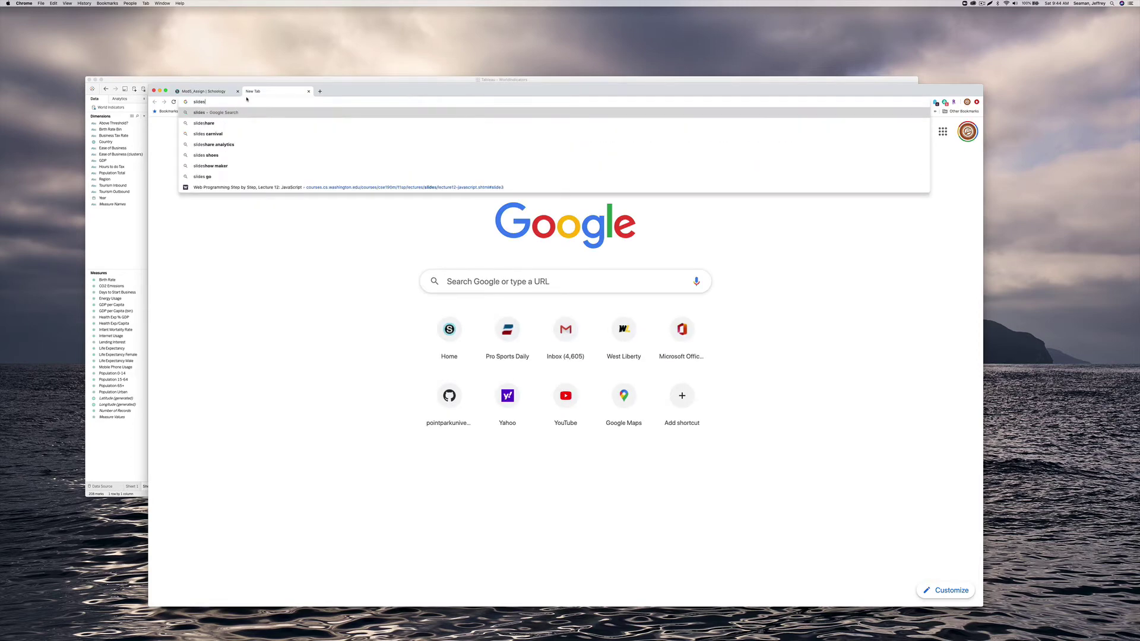
key("BackSpace")
key("BackSpace")
key("BackSpace")
key("BackSpace")
key("BackSpace")
key("BackSpace")
Search the web for "google.slides"
type("good")
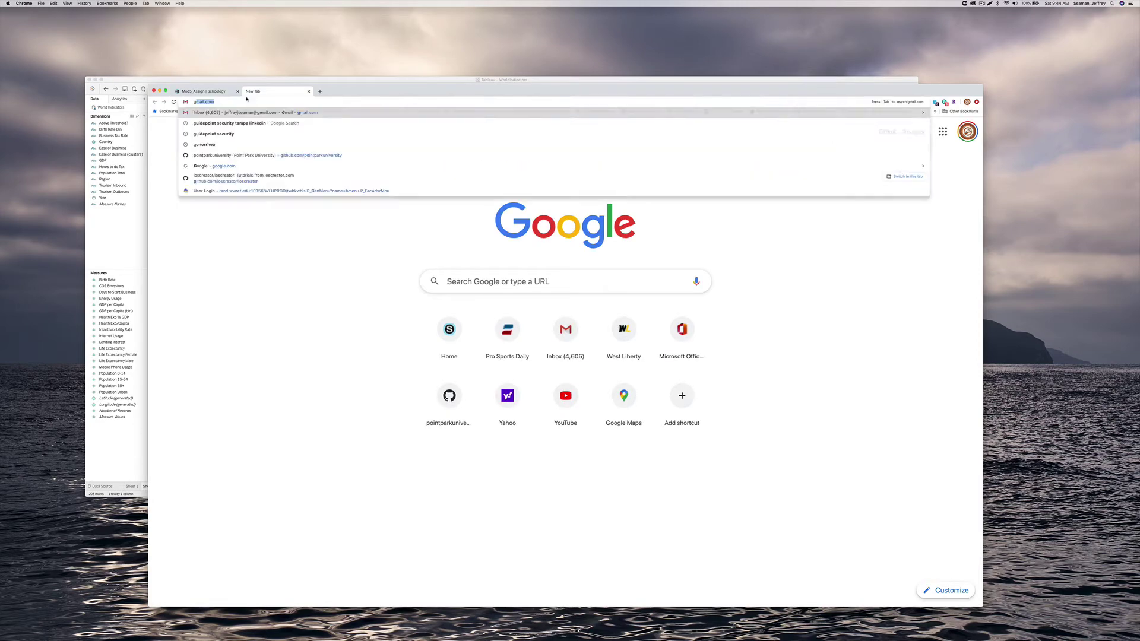
type("le.sol")
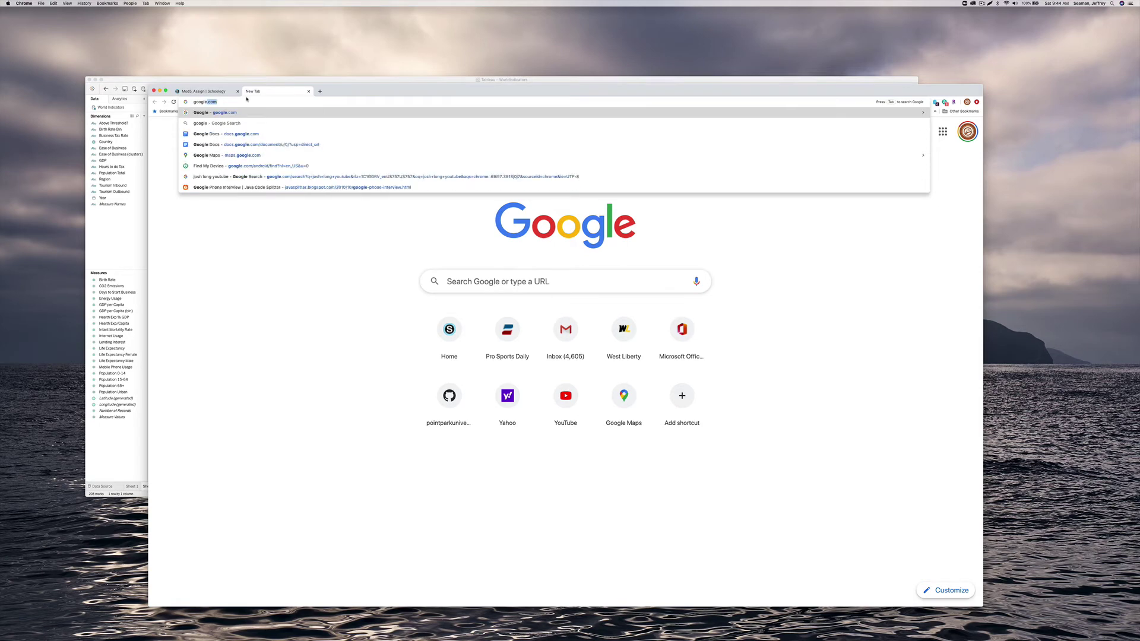
key("BackSpace")
key("BackSpace")
type("lides")
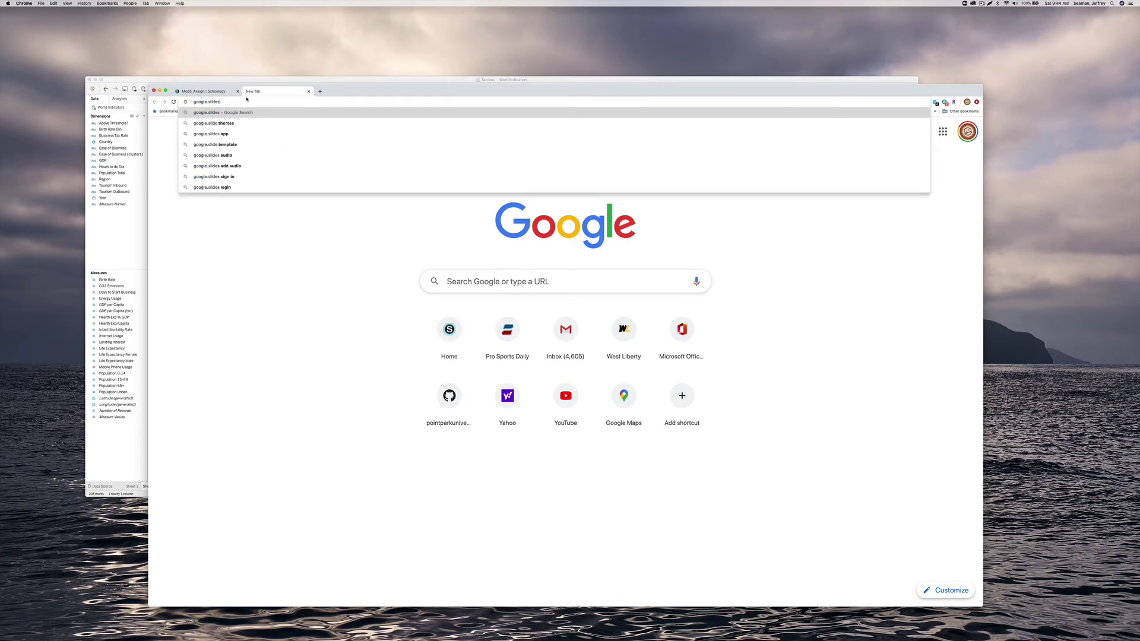
key("Return")
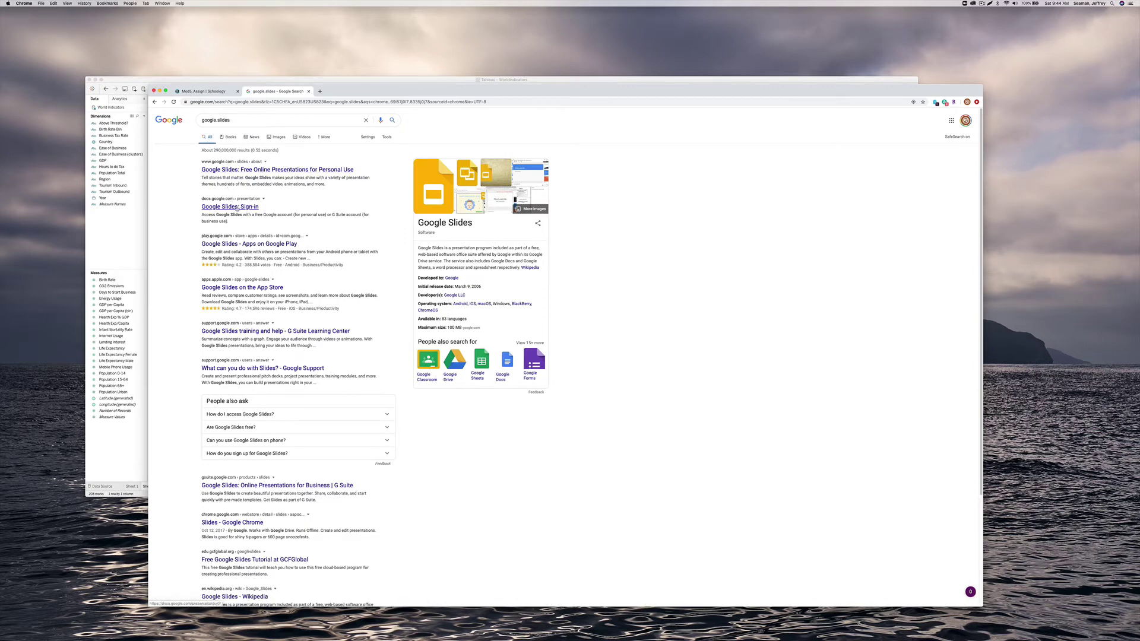
Open Google Slides, create a blank presentation, and apply the Simple Dark theme
left_click(237, 206)
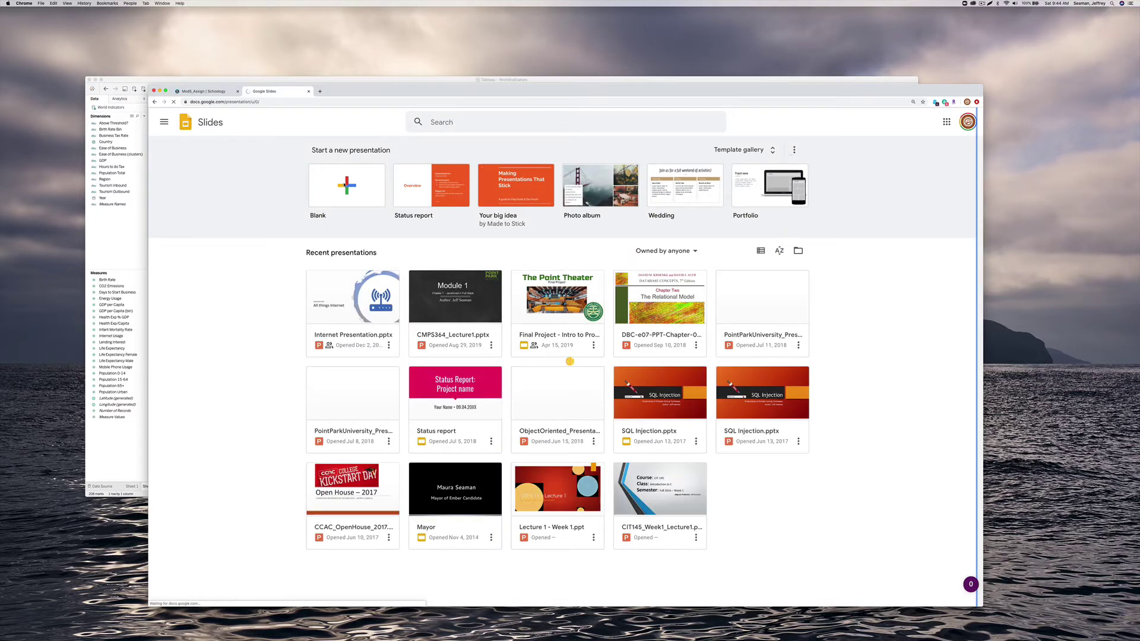
left_click(344, 186)
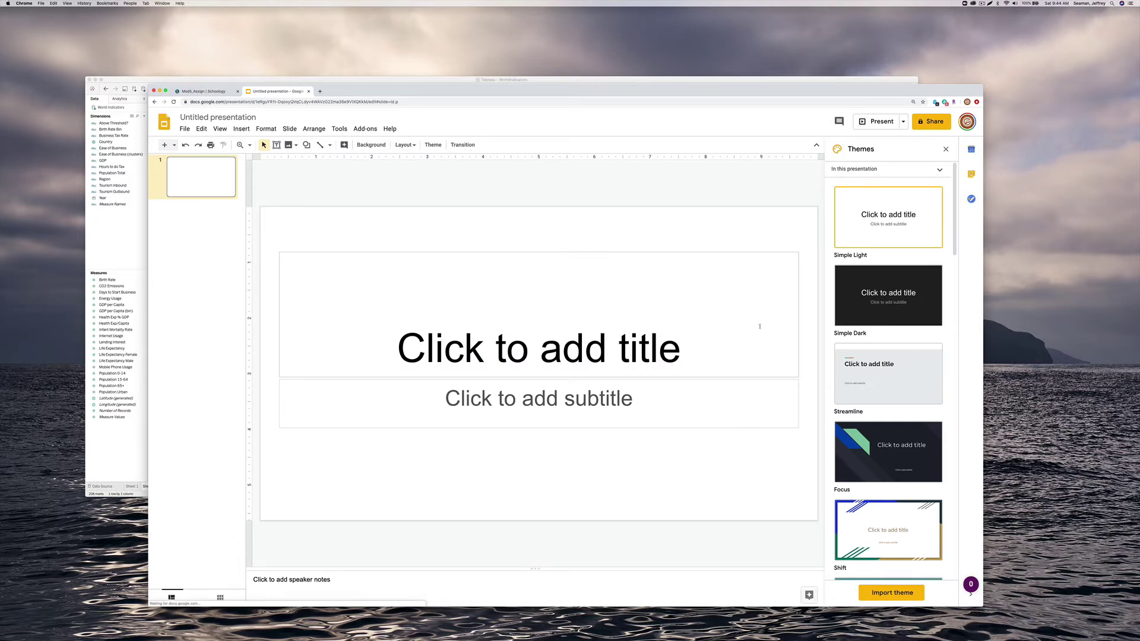
left_click(888, 295)
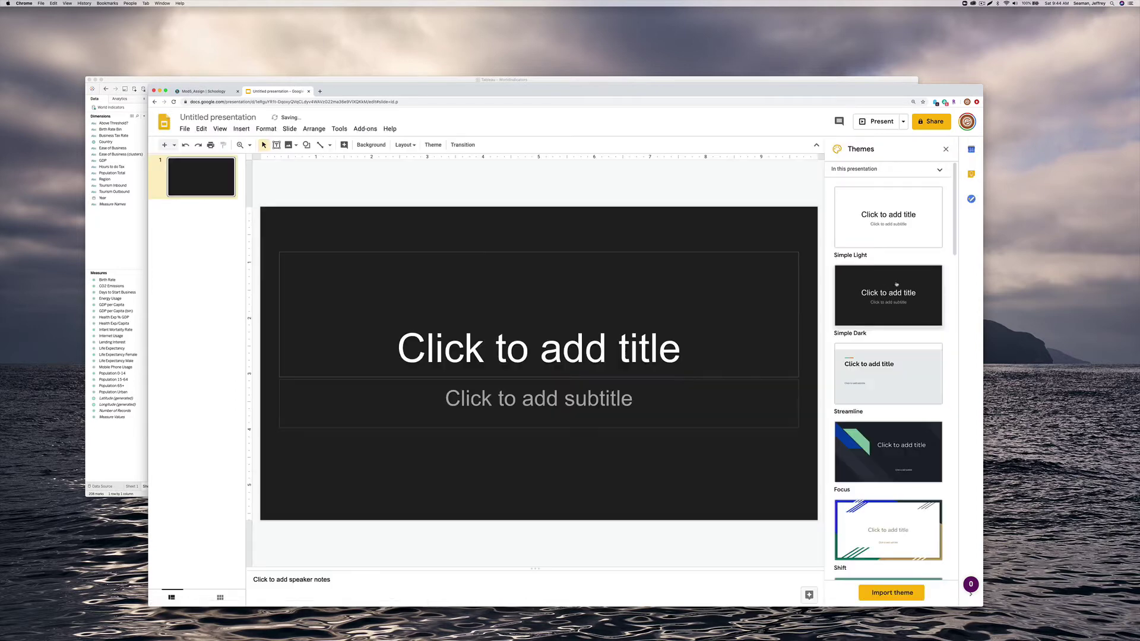
Enter "Tourism around the World" as the opening slide's title and "AUTHOR: YOUR NAME" as its subtitle
left_click(567, 364)
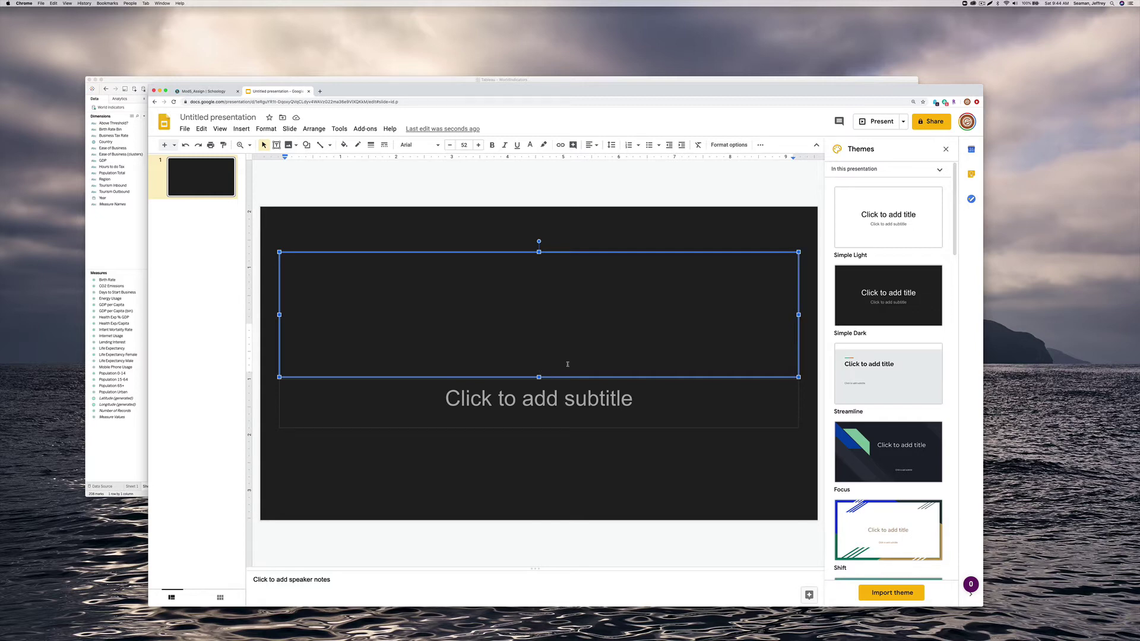
type("Touri")
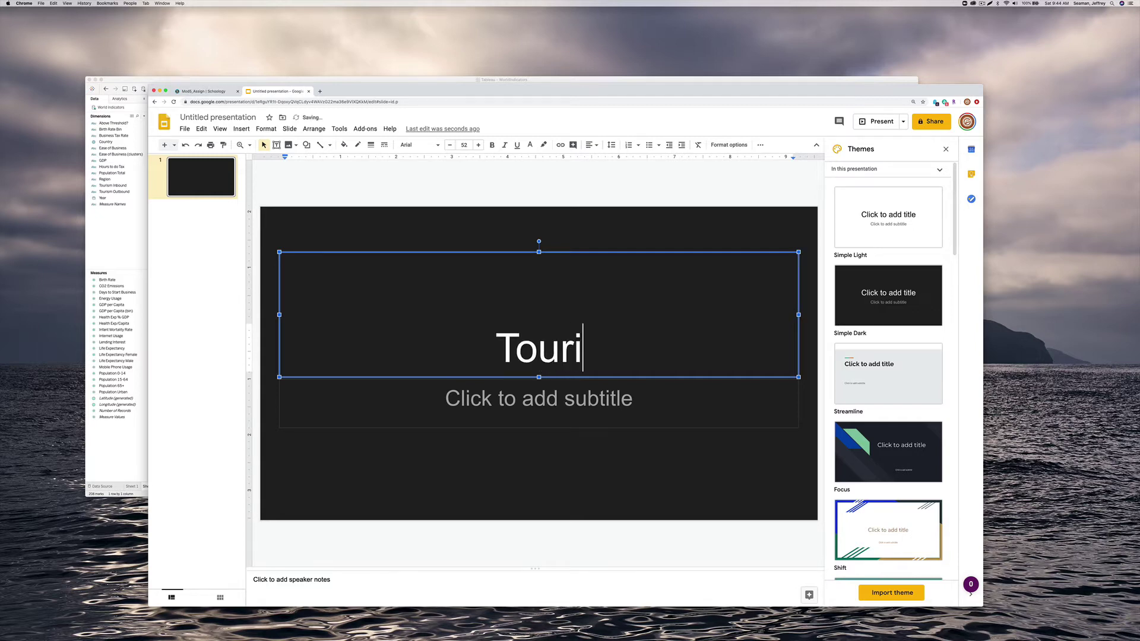
type("sm i")
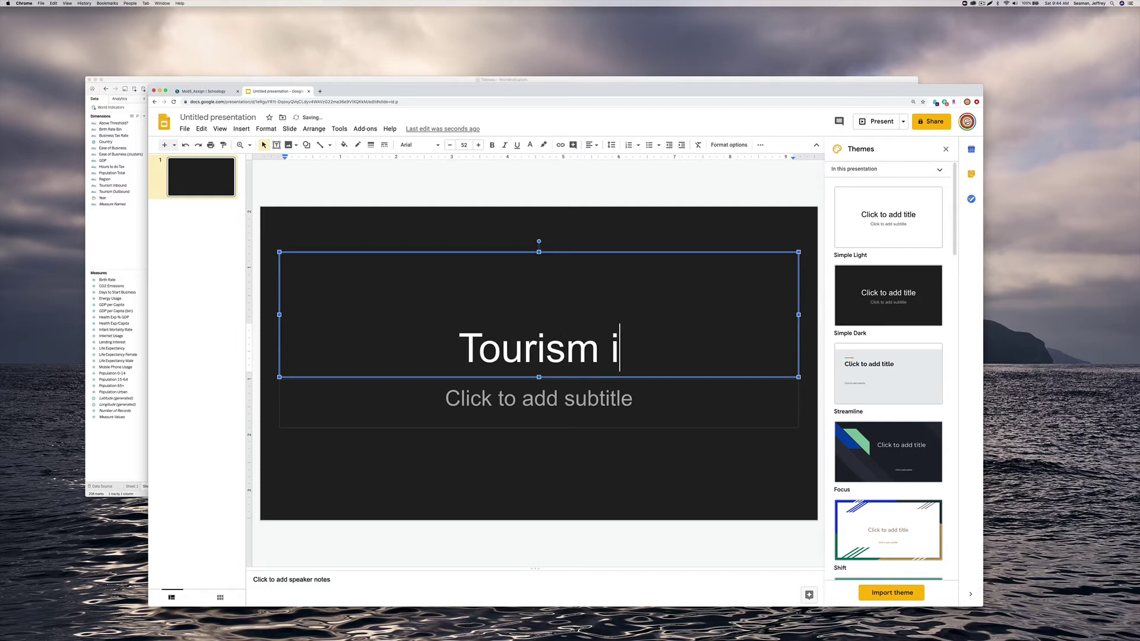
key("BackSpace")
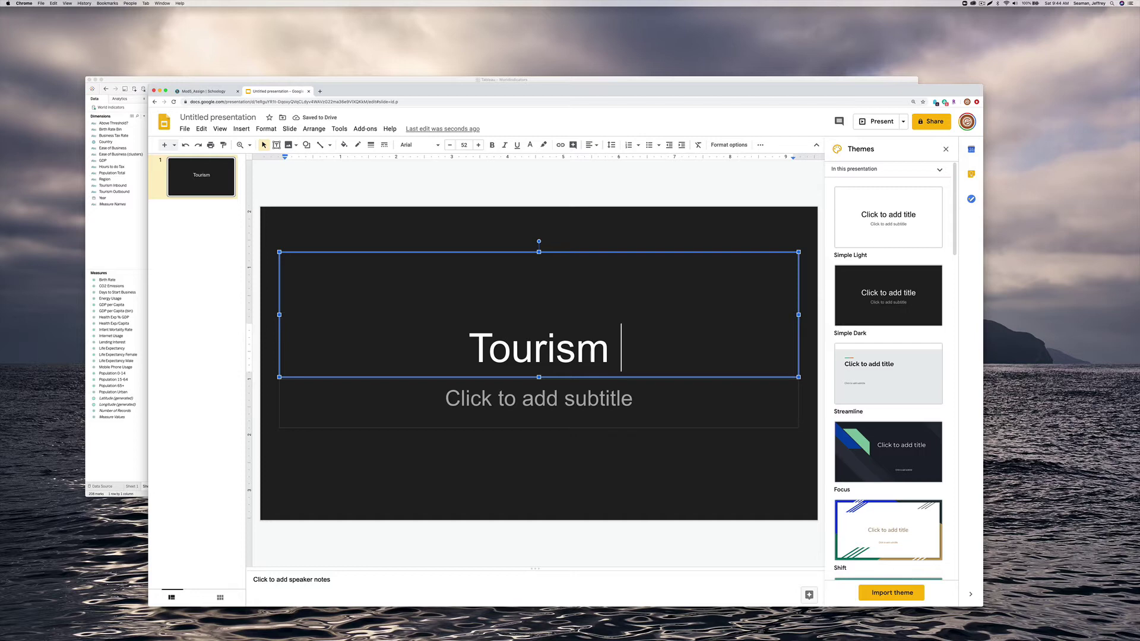
type("in")
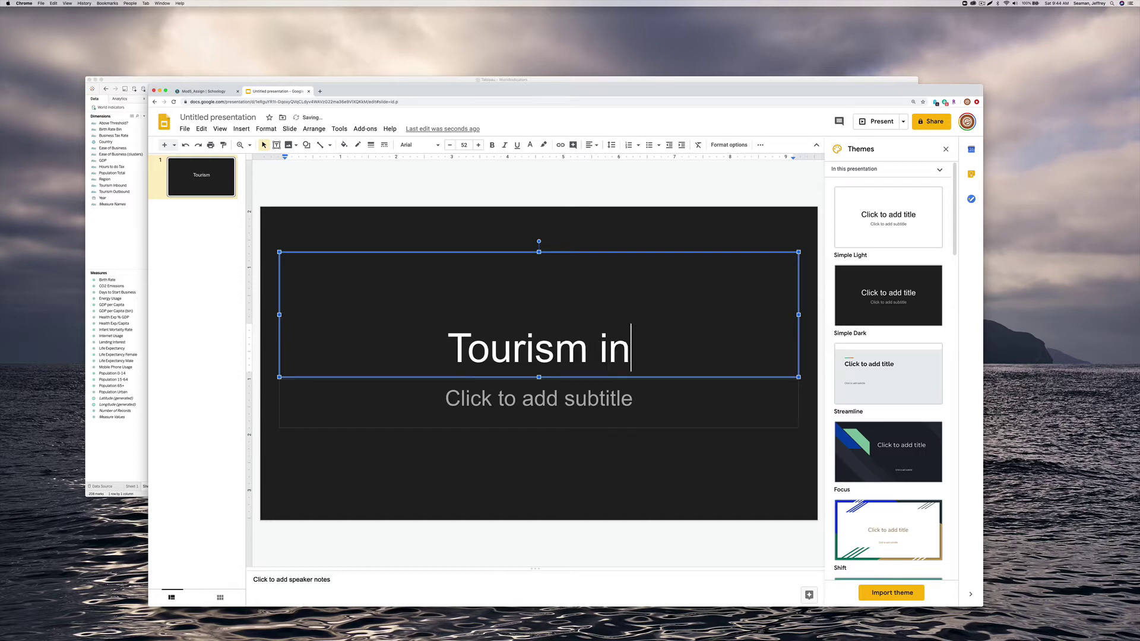
key("BackSpace")
key("BackSpace")
key("BackSpace")
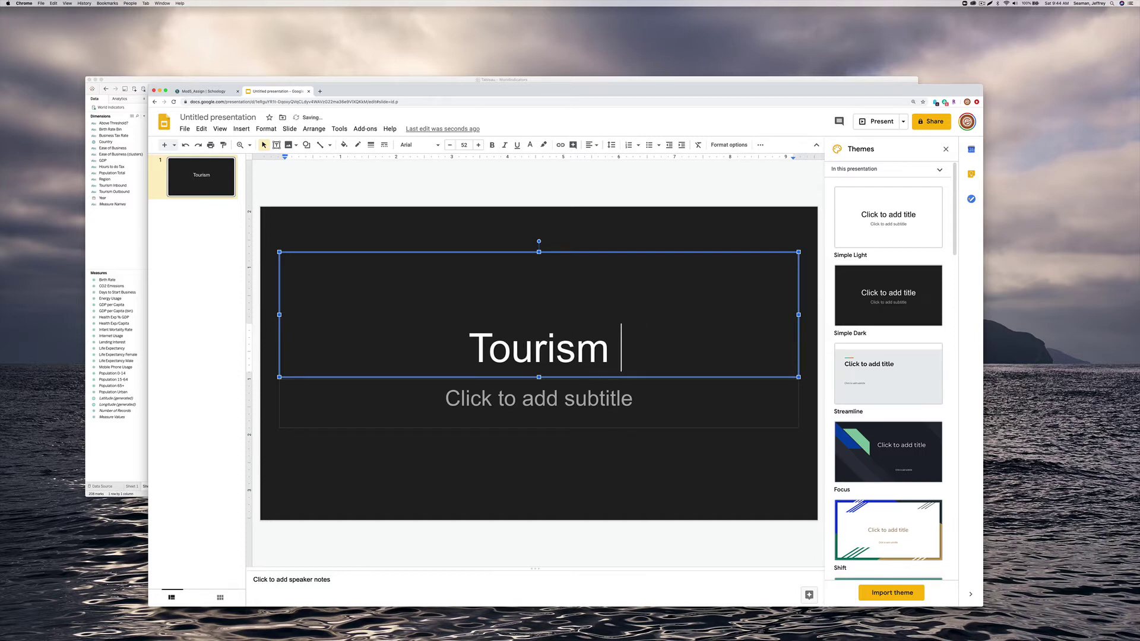
type("around the World")
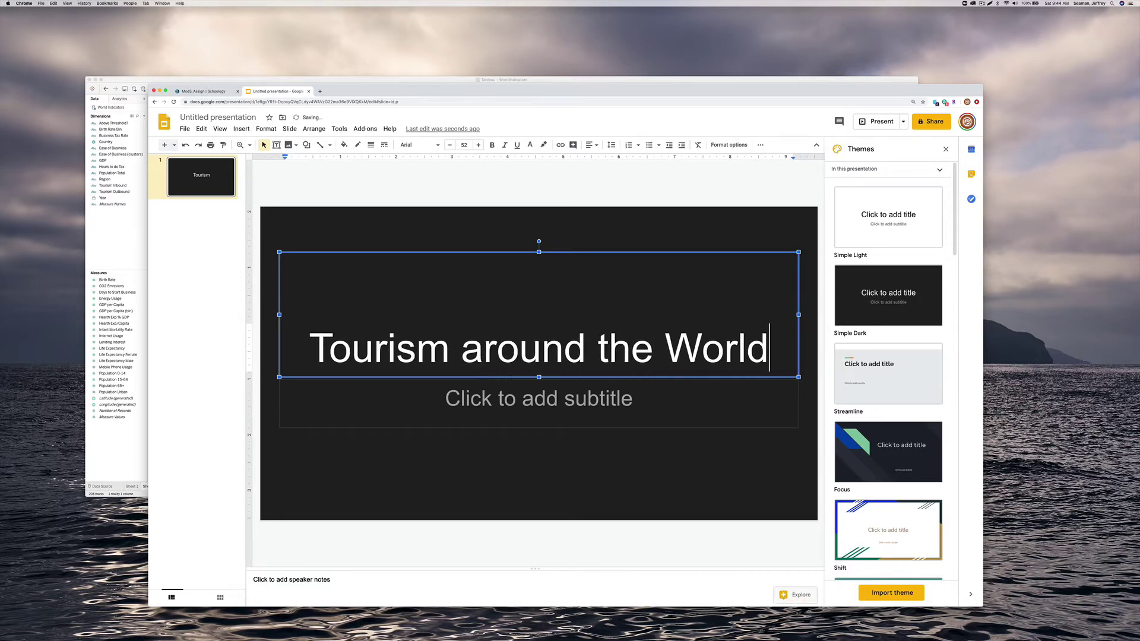
left_click(574, 393)
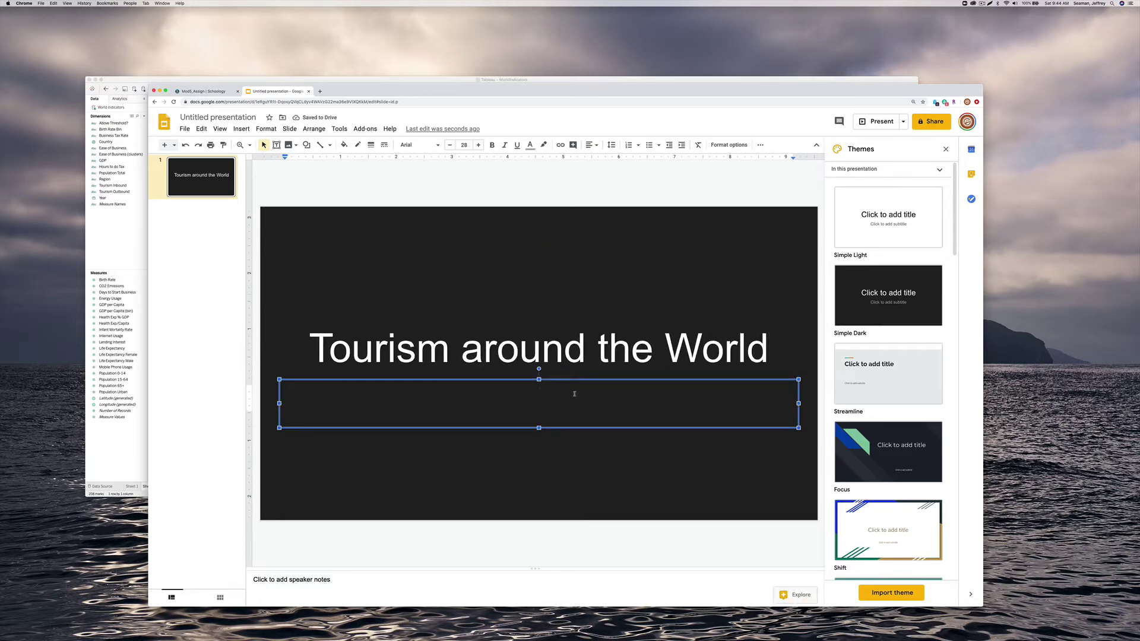
type("AUTHOR: YOUR NAME")
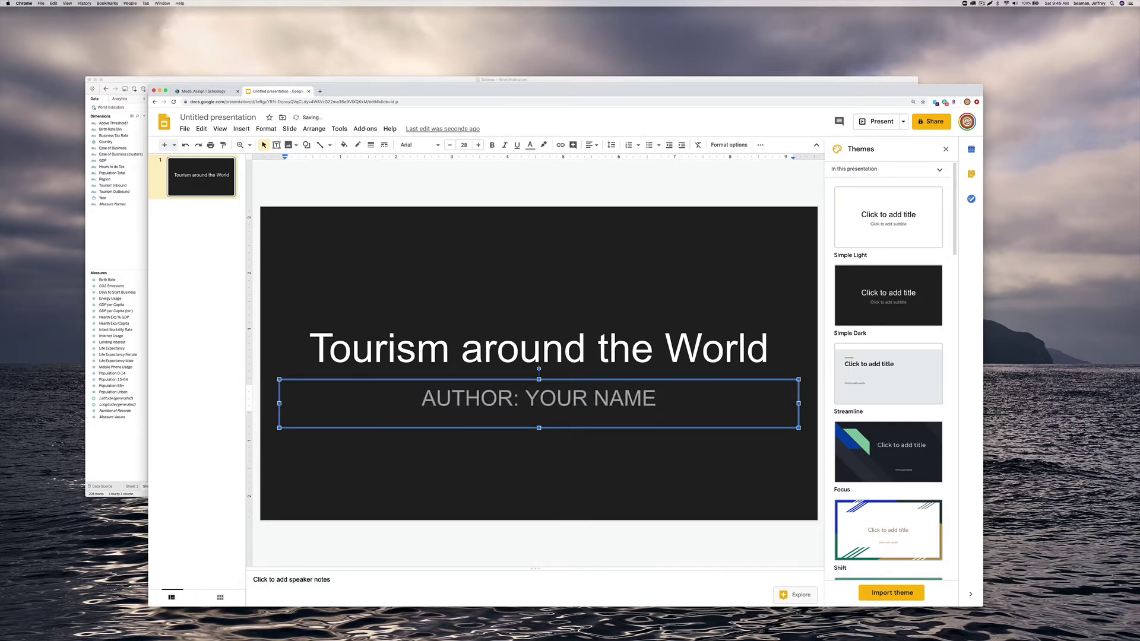
Add a new title-and-body slide after the title slide
left_click(240, 270)
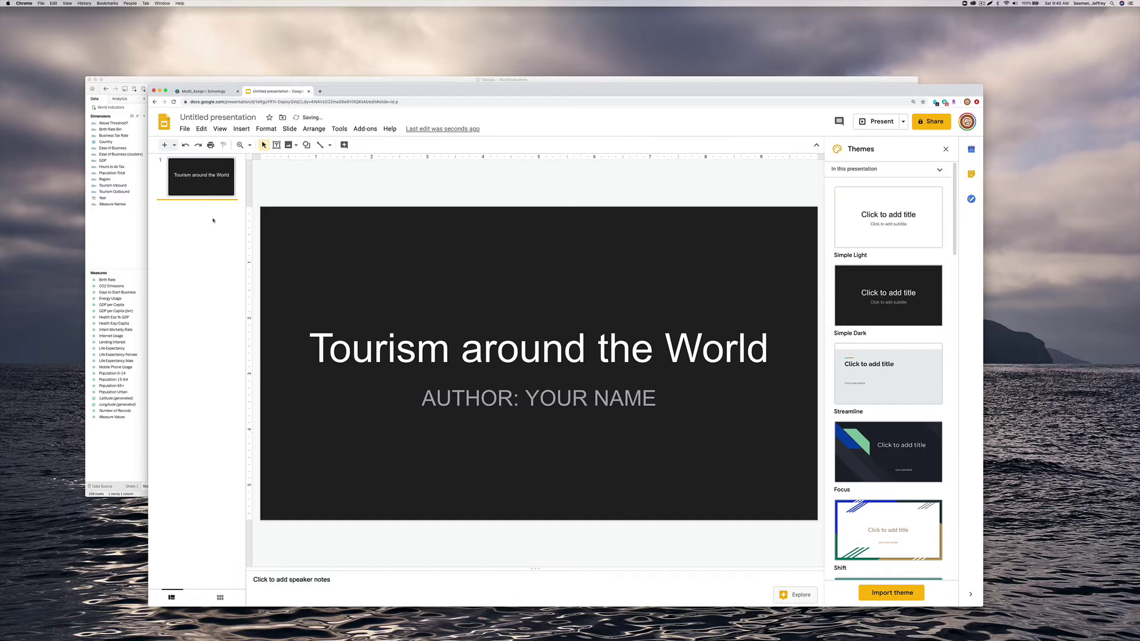
right_click(212, 186)
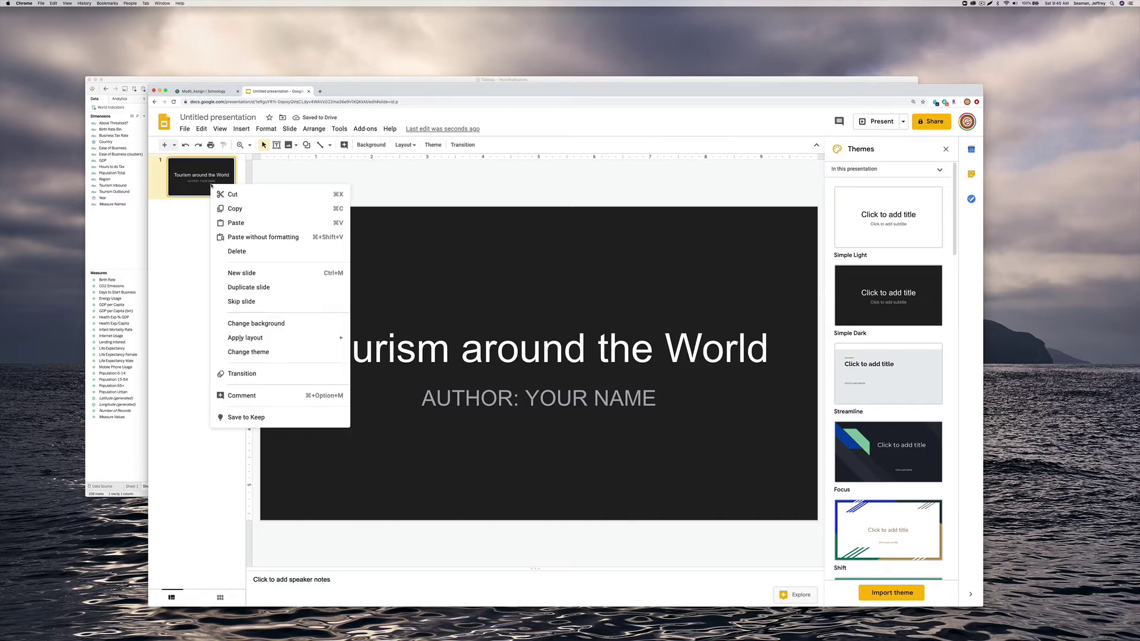
left_click(243, 273)
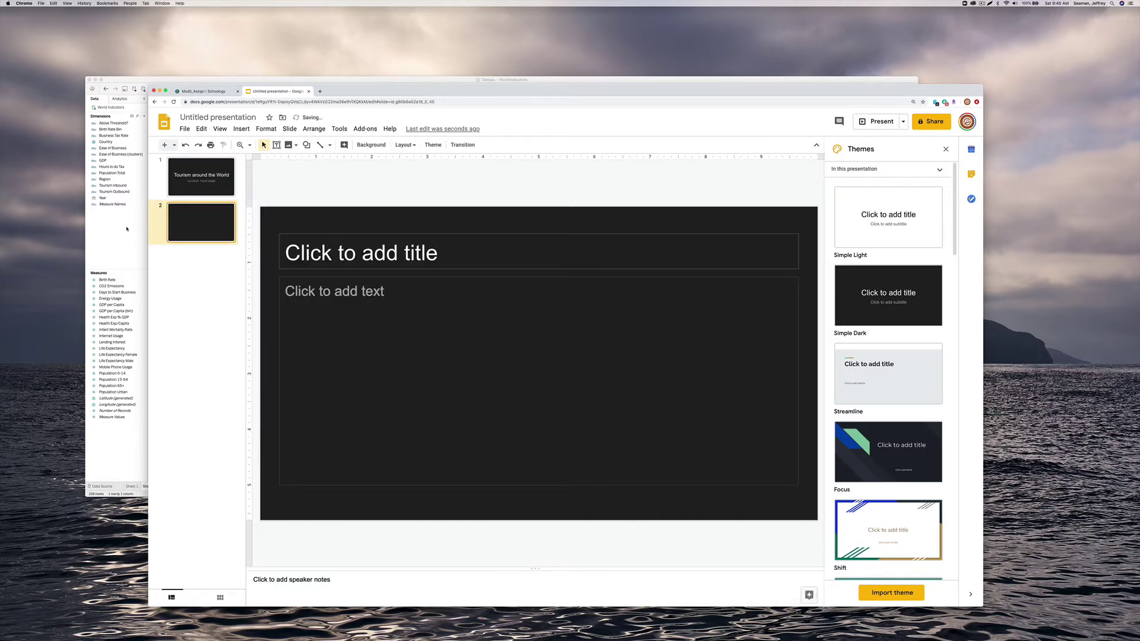
Switch to Tableau and copy a Lightshot capture of the map area covering Central and South America
left_click(126, 229)
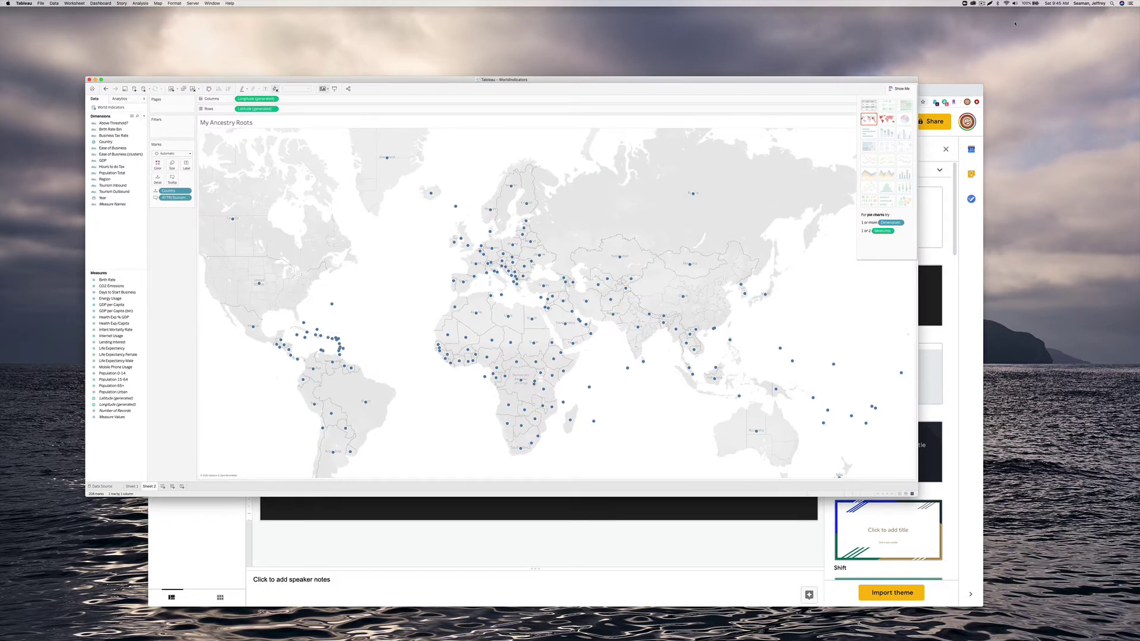
left_click(990, 4)
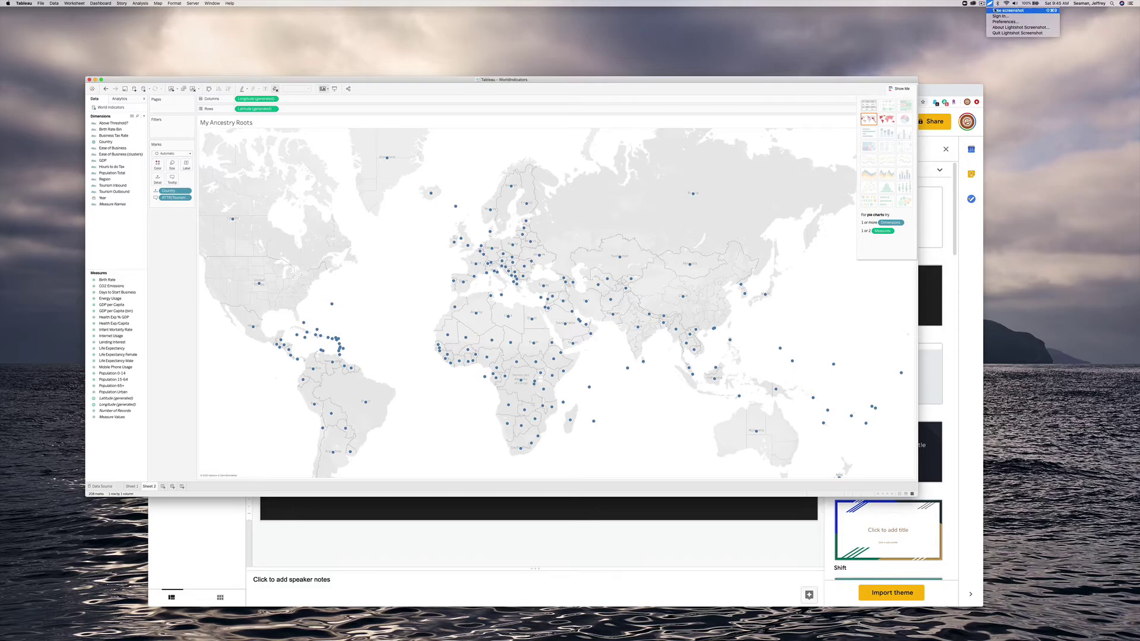
left_click(1009, 10)
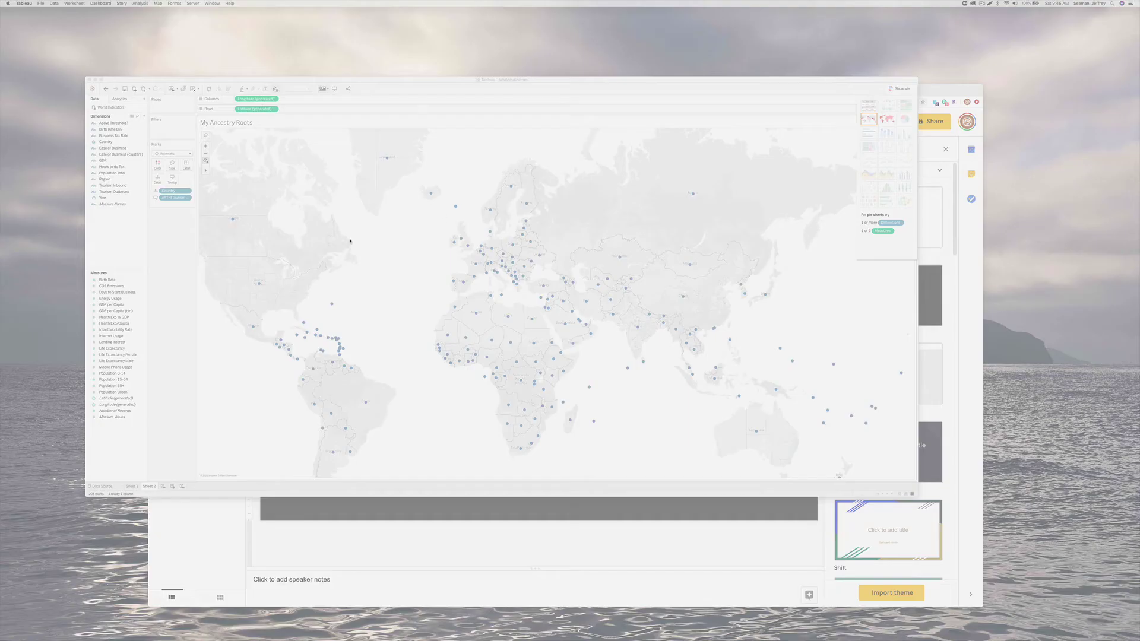
left_click_drag(237, 303, 431, 482)
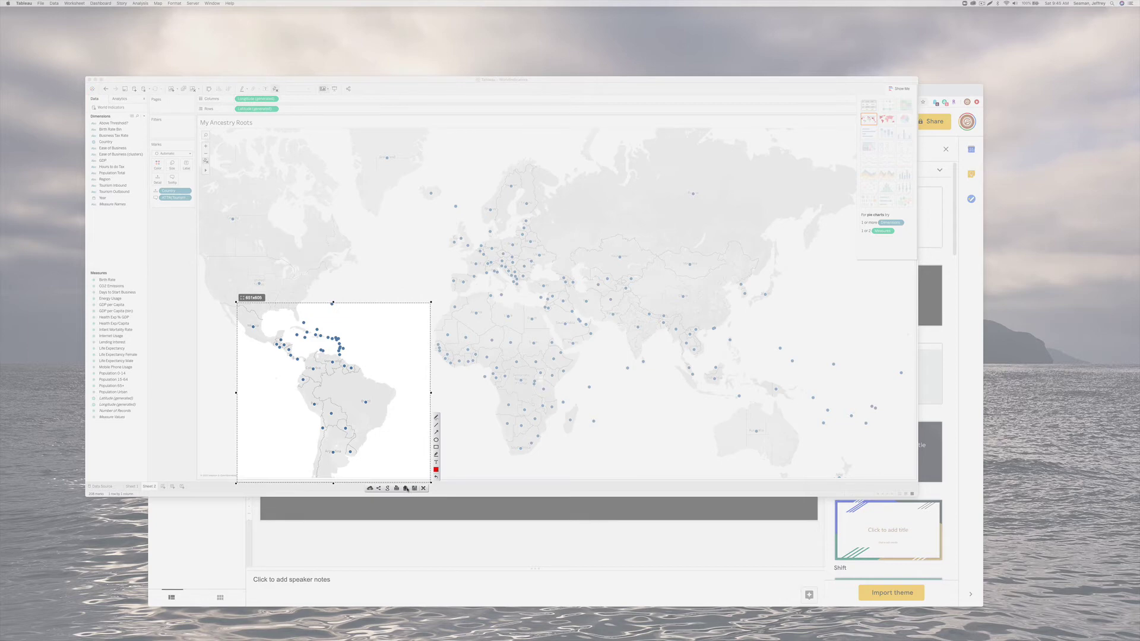
key("super+c")
Return to Google Slides, paste the map capture onto slide 2, and shrink it from its upper-left corner
left_click(470, 503)
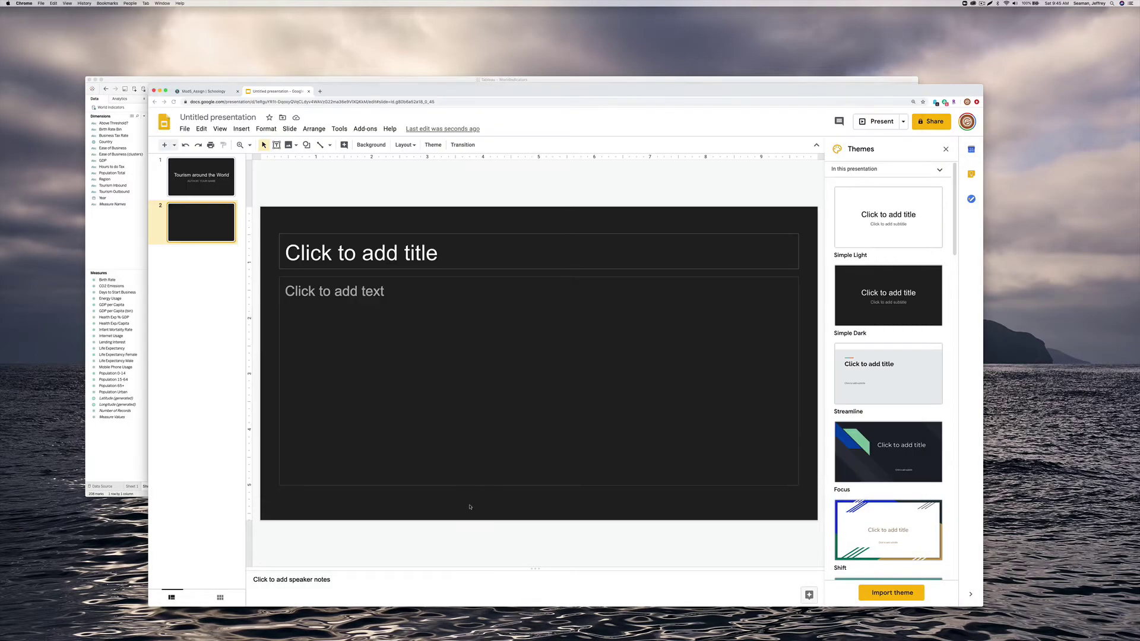
left_click(456, 357)
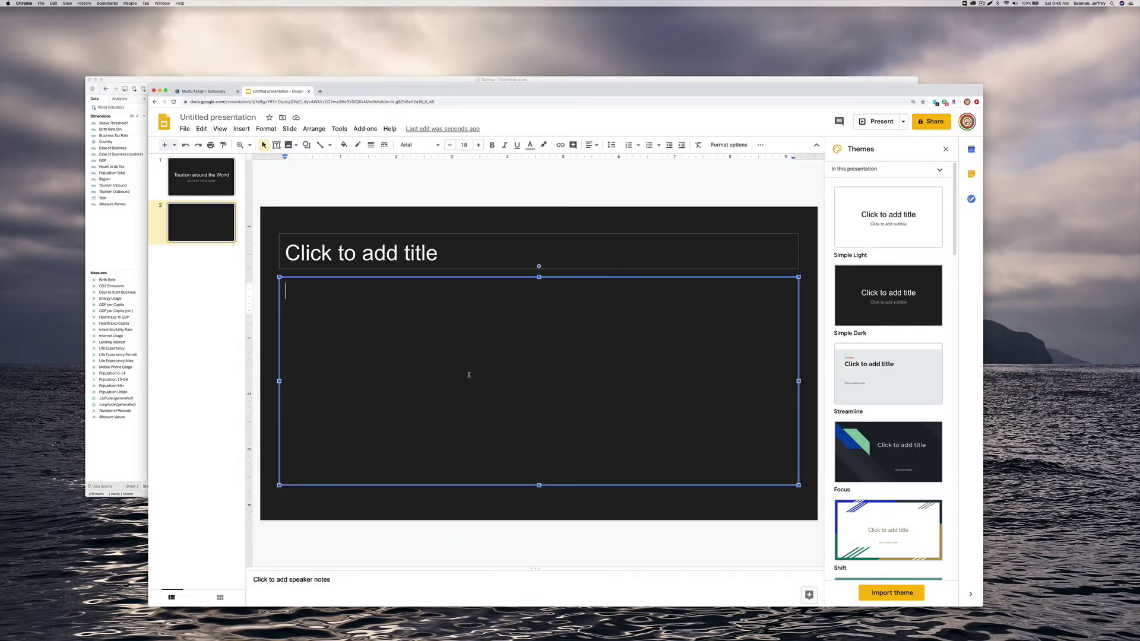
key("super+v")
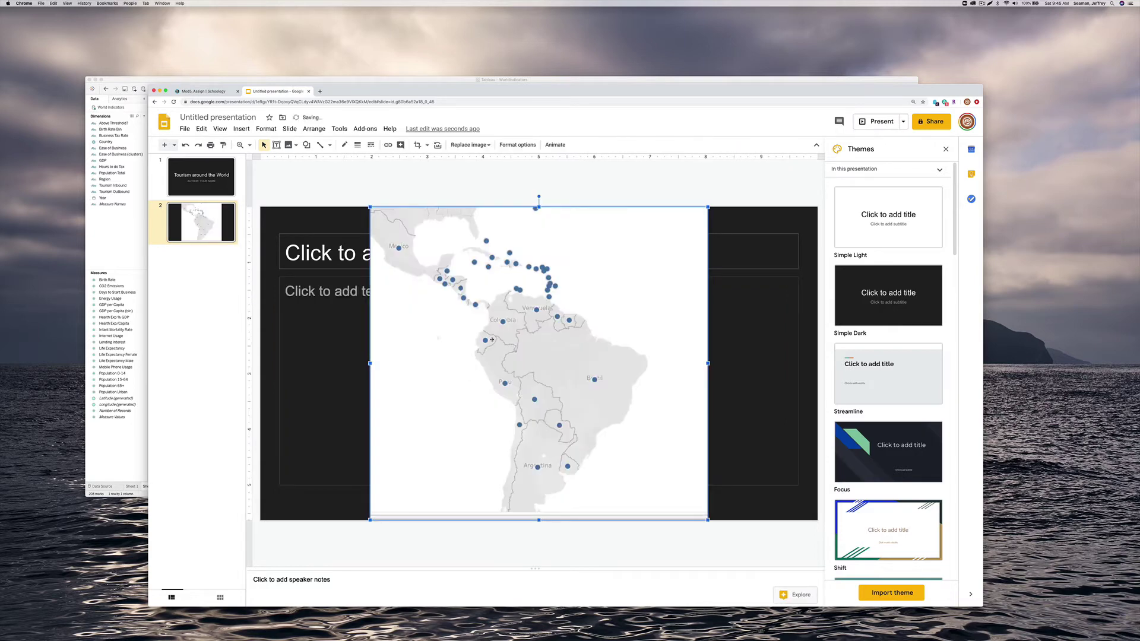
left_click_drag(375, 212, 424, 257)
Delete slide 2's empty body placeholder, then resize and move the map image so it sits just below the title area
left_click(348, 277)
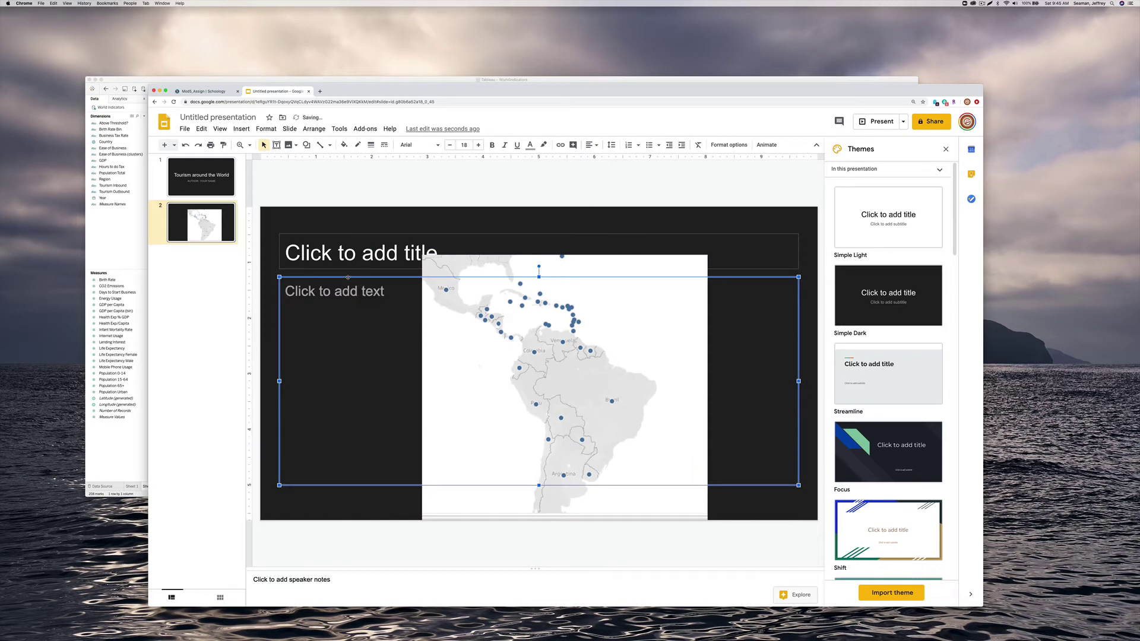
key("BackSpace")
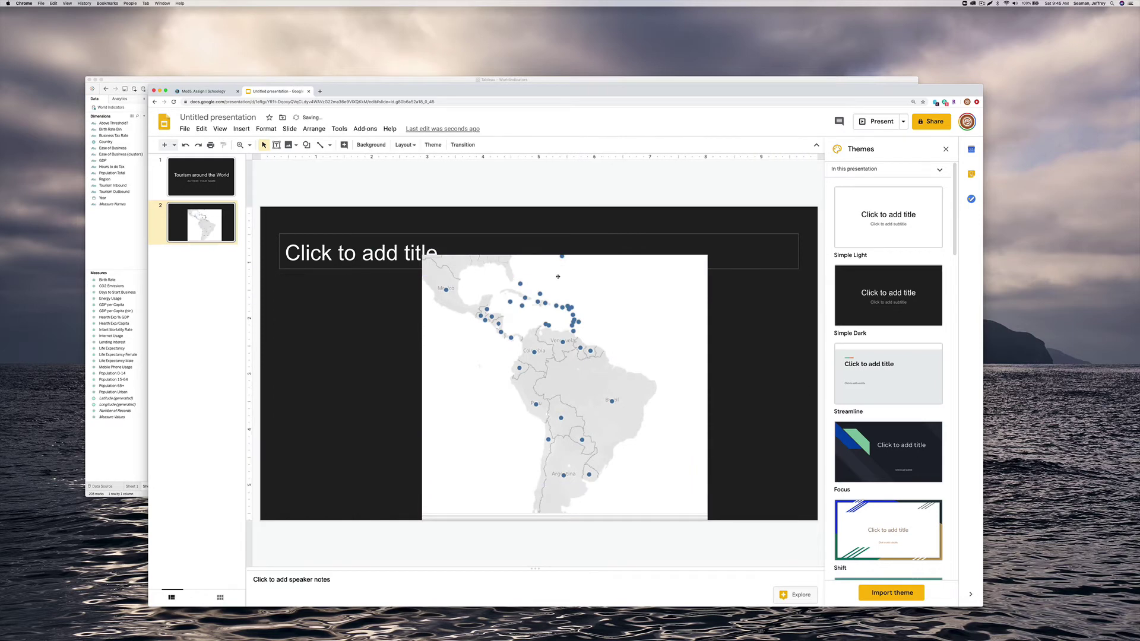
left_click(481, 283)
left_click_drag(424, 258, 439, 272)
left_click_drag(530, 291, 482, 289)
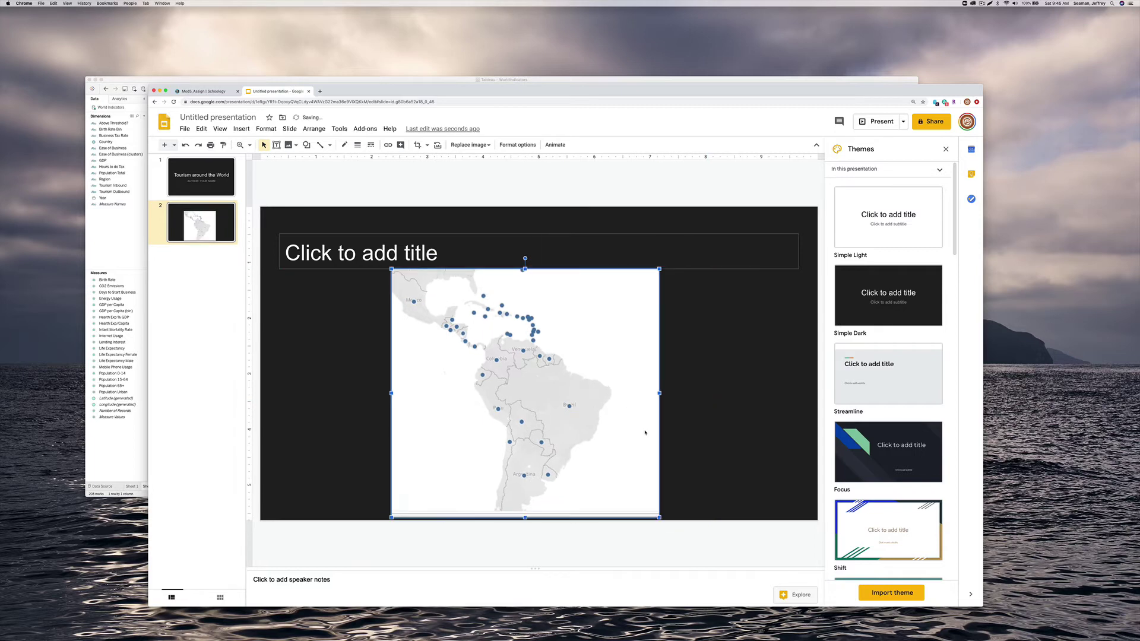
left_click_drag(659, 517, 671, 528)
mouse_move(518, 290)
left_mouse_down()
mouse_move(507, 296)
mouse_move(519, 300)
mouse_move(501, 288)
left_mouse_up()
Enter "SOUTH AMERIC" as the beginning of slide 2's title
left_click(380, 259)
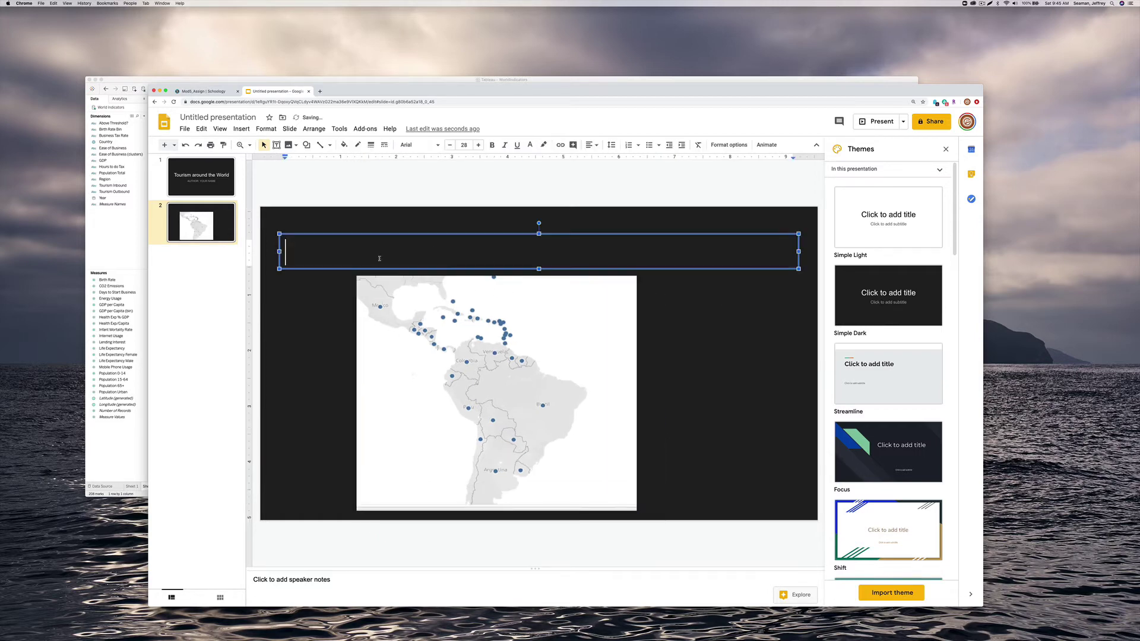
type("SOUTH AMERIC")
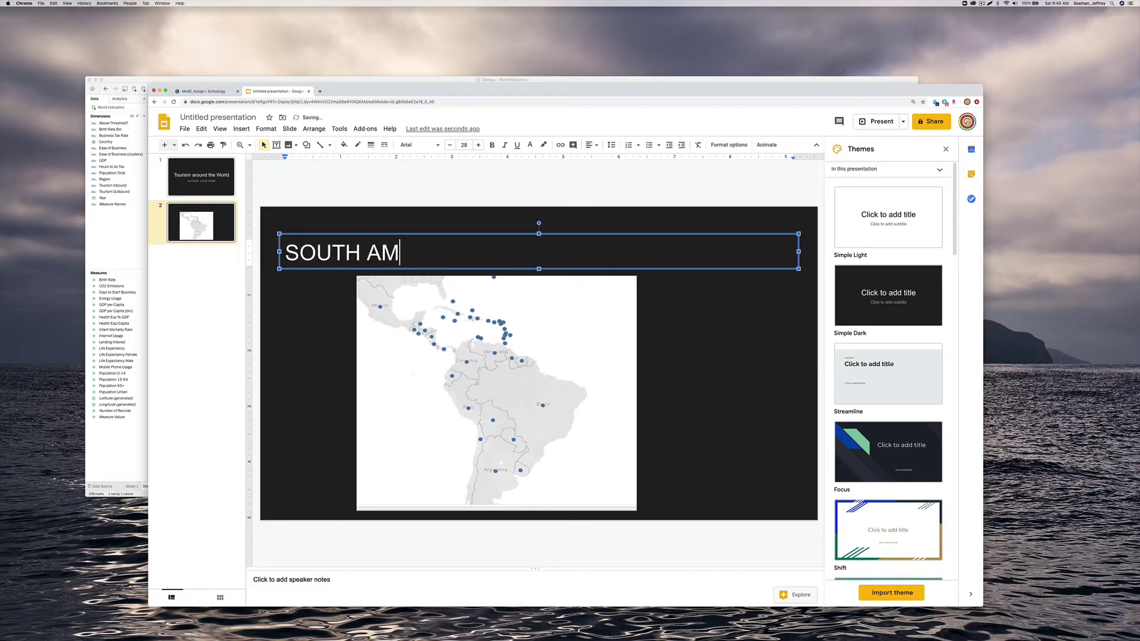